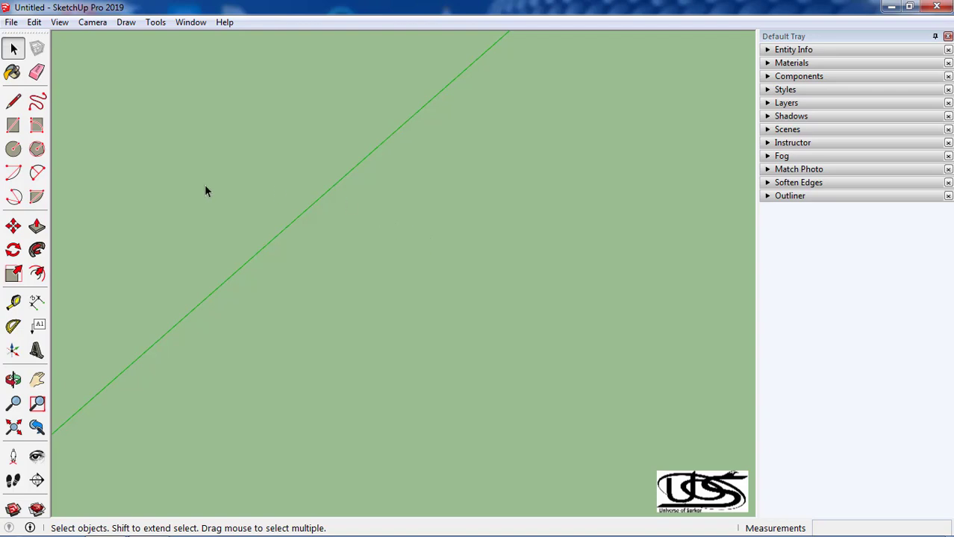
- Draw a rectangle on the ground plane
{"action": "left_click", "coordinate": [13, 126]}
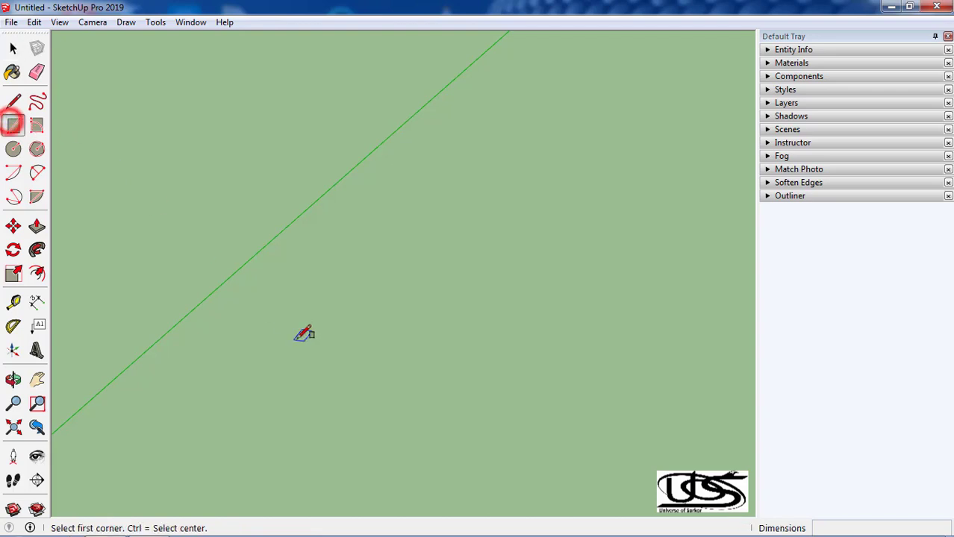
{"action": "left_click", "coordinate": [290, 265]}
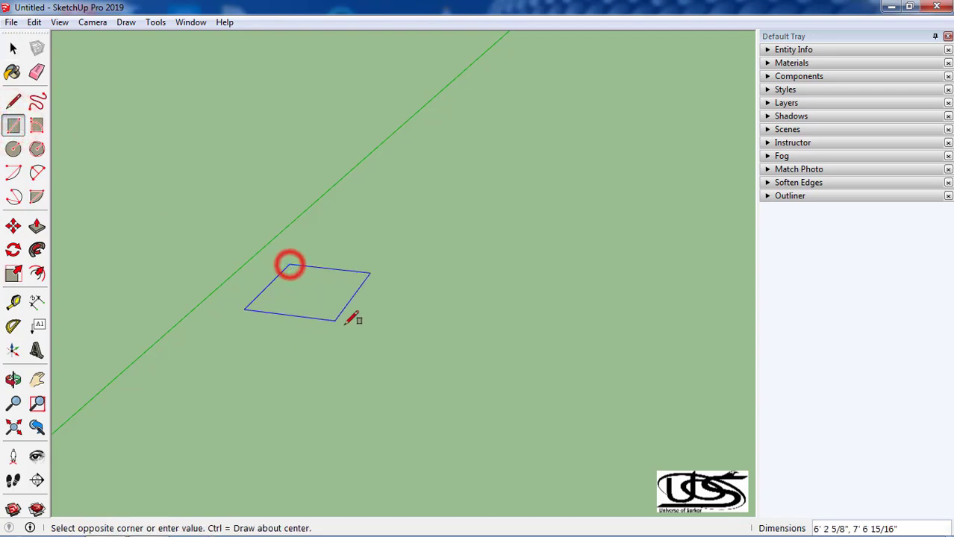
{"action": "left_click", "coordinate": [391, 371]}
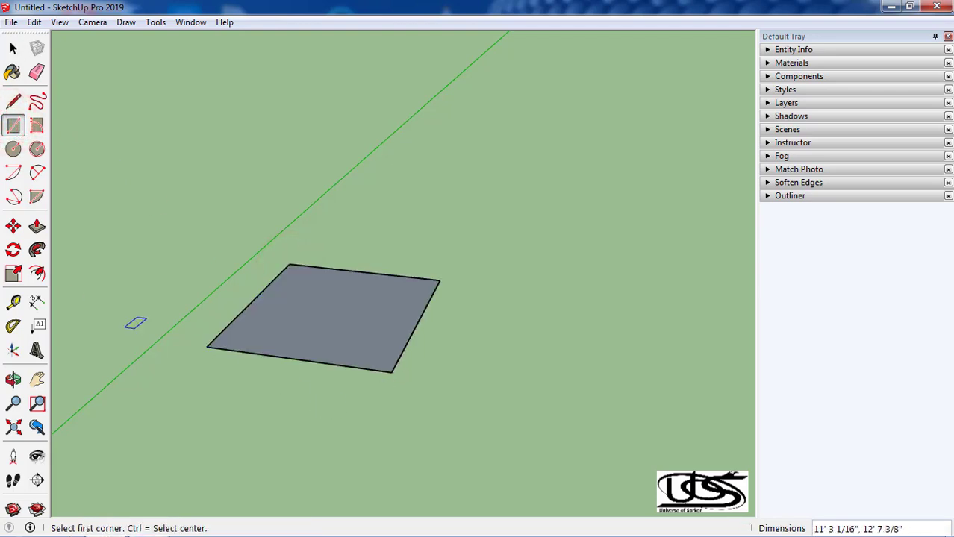
- Push/pull the rectangle up about 8 feet into a solid box and orbit to its front
{"action": "left_click", "coordinate": [36, 226]}
{"action": "left_click", "coordinate": [272, 326]}
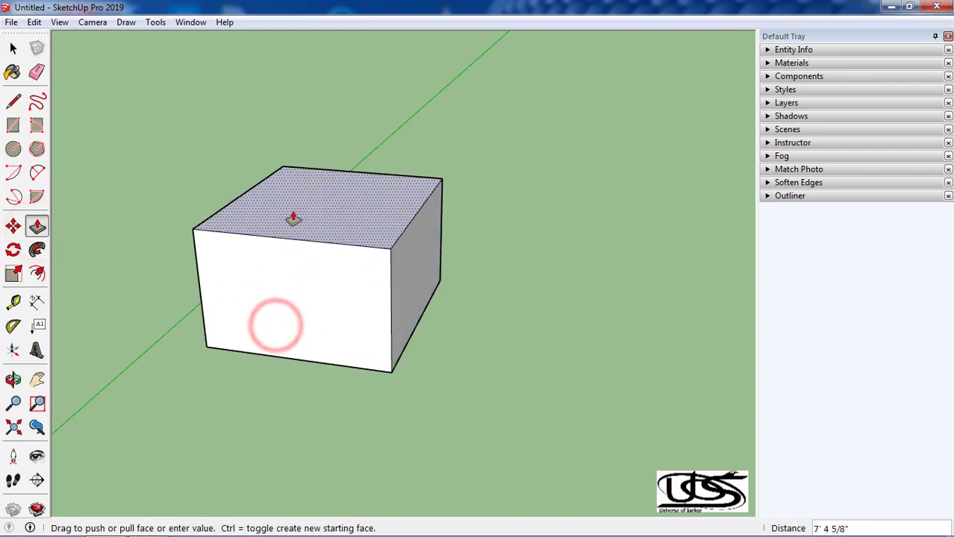
{"action": "left_click", "coordinate": [298, 200]}
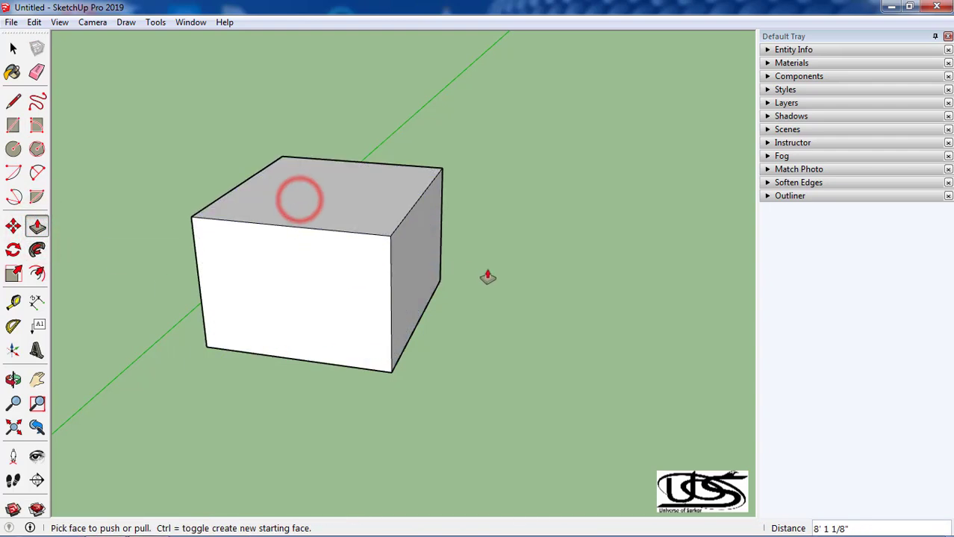
{"action": "key", "text": "space"}
{"action": "middle_click_drag", "start_coordinate": [487, 277], "coordinate": [469, 383]}
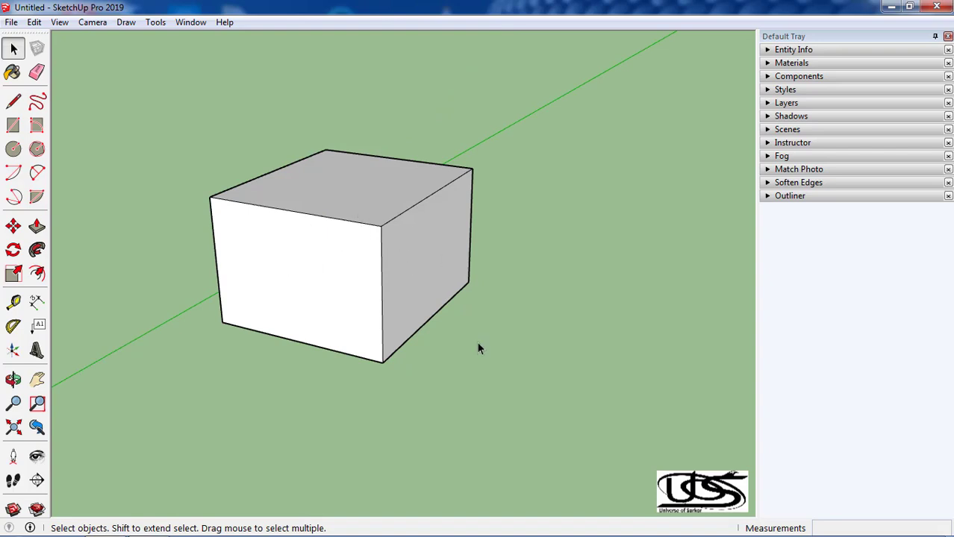
{"action": "middle_click_drag", "start_coordinate": [479, 348], "coordinate": [346, 318]}
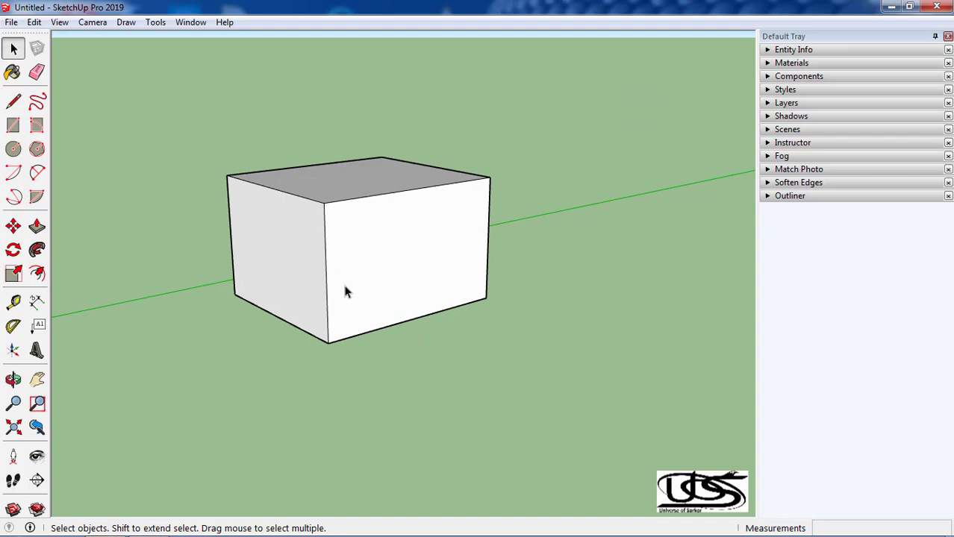
- Browse the Textures folder in the Import dialog and choose brick image CGS32302.jpg as a texture
{"action": "left_click", "coordinate": [11, 23]}
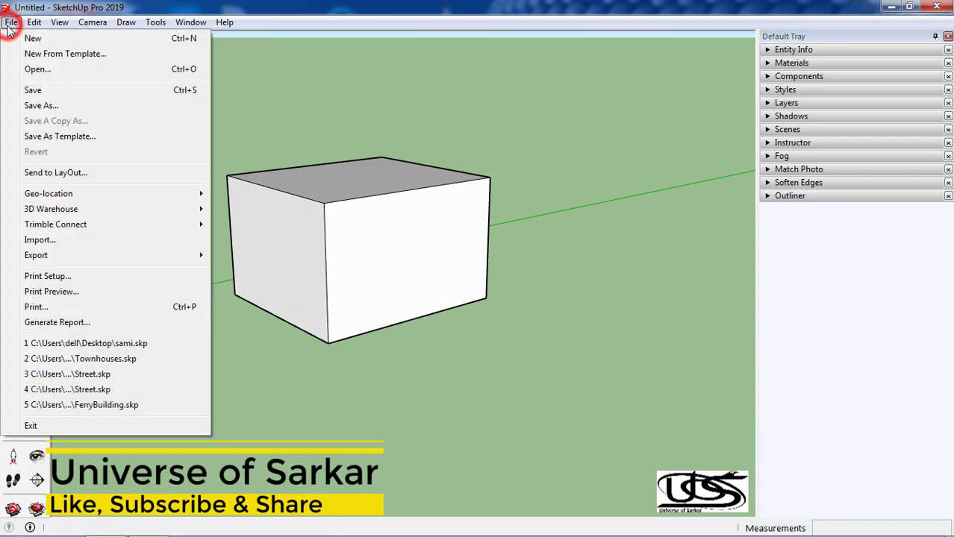
{"action": "left_click", "coordinate": [39, 240]}
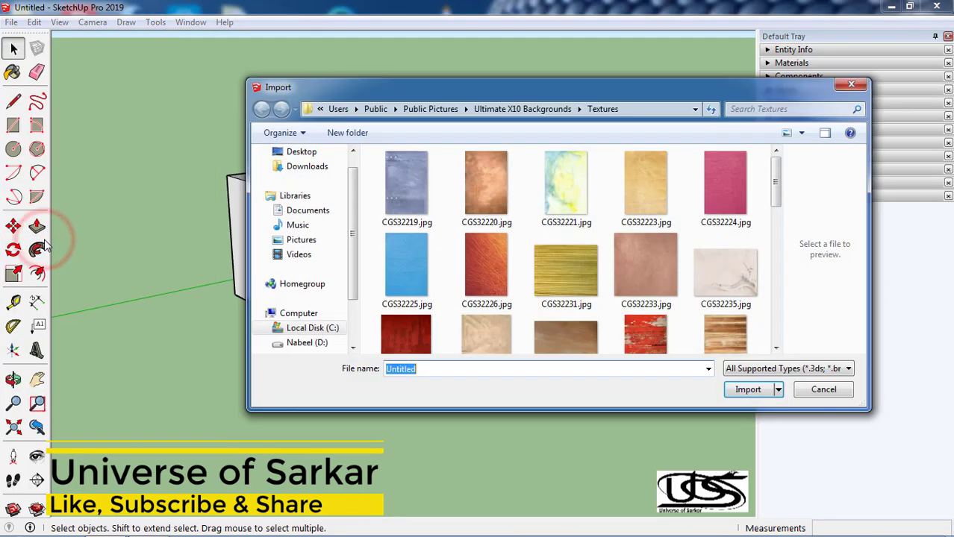
{"action": "left_click", "coordinate": [547, 283]}
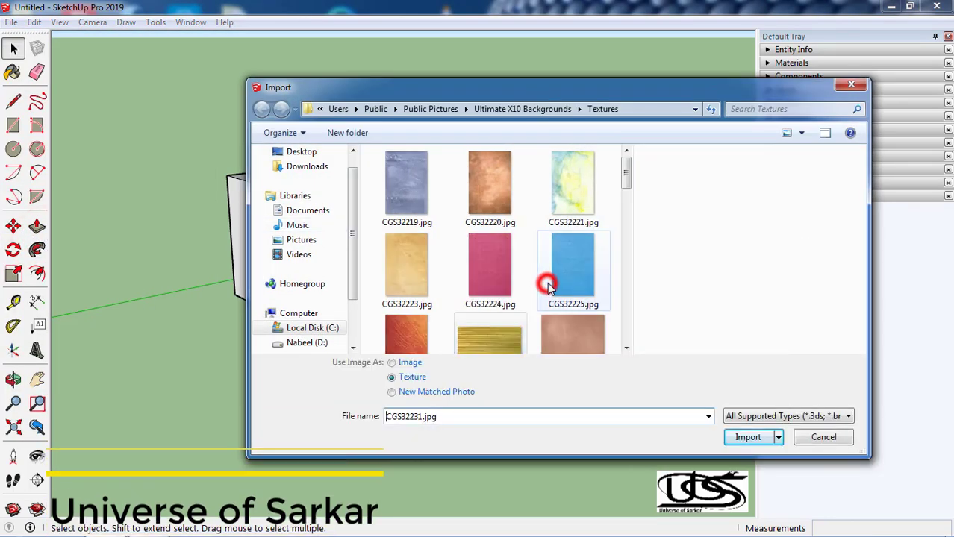
{"action": "left_click", "coordinate": [512, 282]}
{"action": "scroll", "coordinate": [508, 282], "scroll_direction": "down", "scroll_amount": 5}
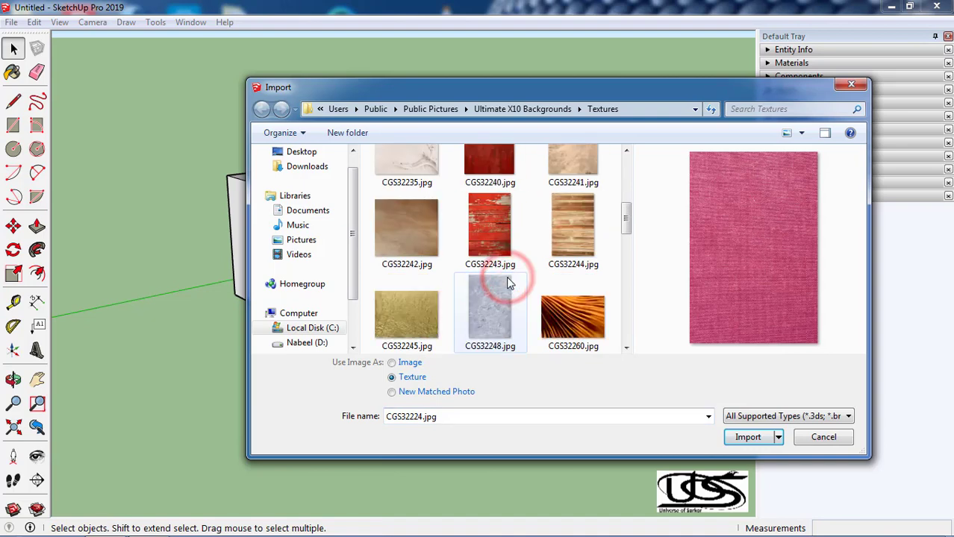
{"action": "scroll", "coordinate": [507, 282], "scroll_direction": "down", "scroll_amount": 5}
{"action": "scroll", "coordinate": [507, 282], "scroll_direction": "down", "scroll_amount": 5}
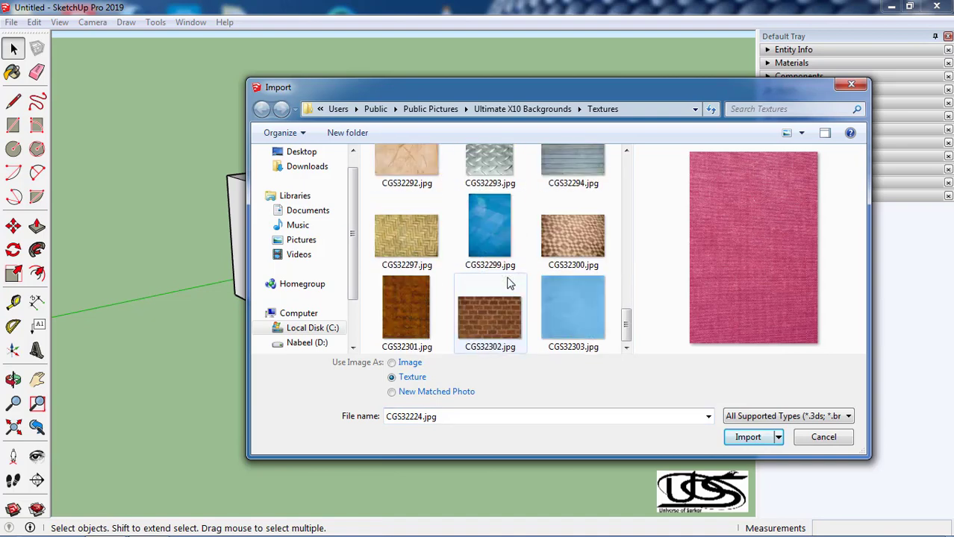
{"action": "left_click", "coordinate": [489, 317]}
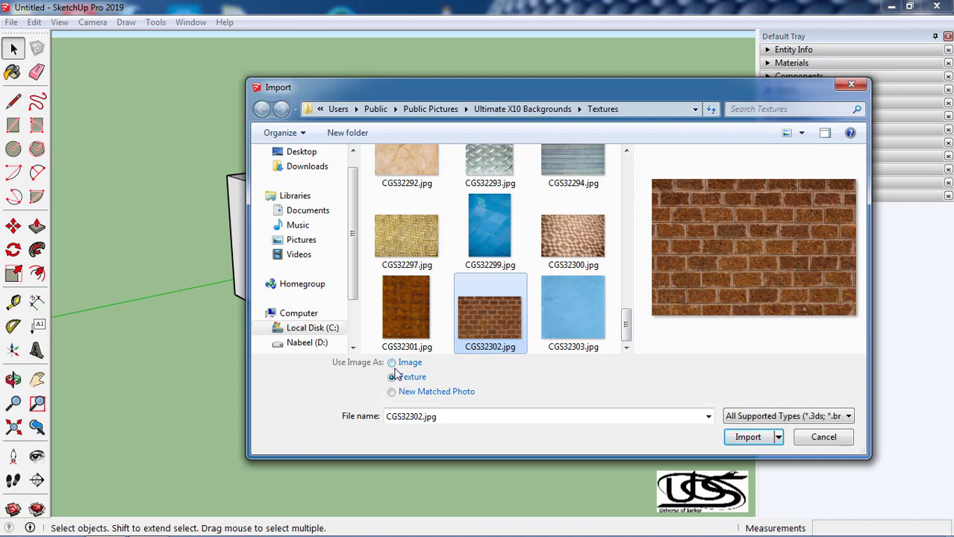
{"action": "left_click_drag", "start_coordinate": [515, 89], "coordinate": [587, 109]}
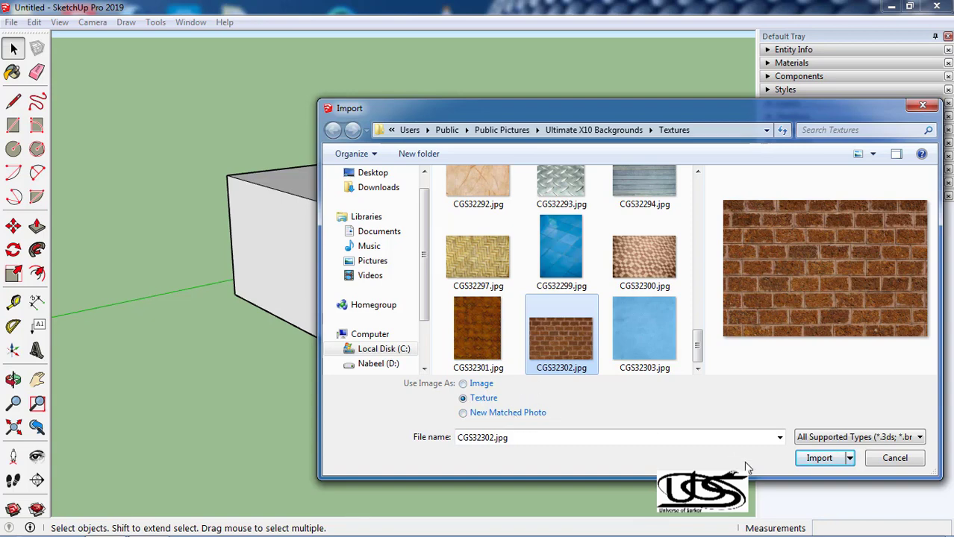
- Stretch the brick texture CGS32302.jpg from the front face's top-left to bottom-right corner
{"action": "left_click", "coordinate": [806, 459]}
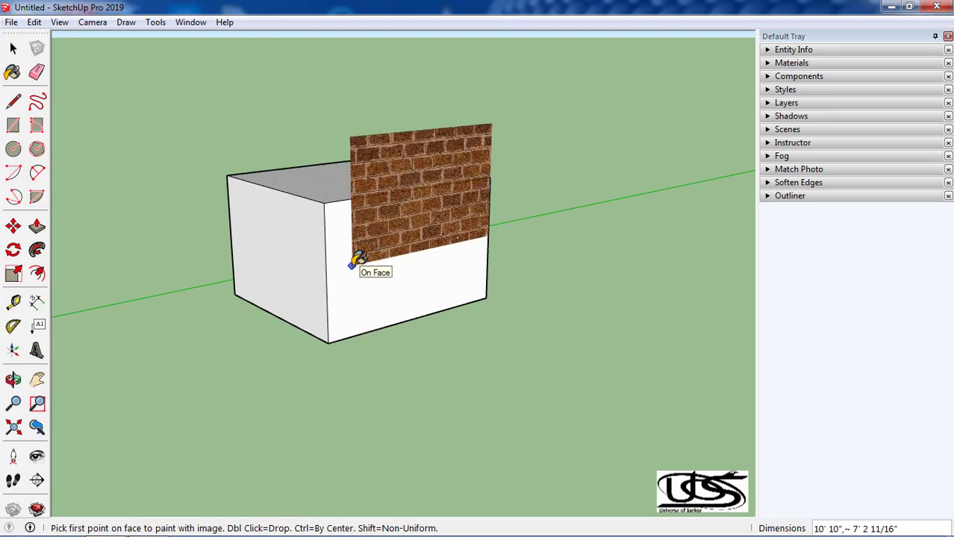
{"action": "left_click", "coordinate": [323, 203]}
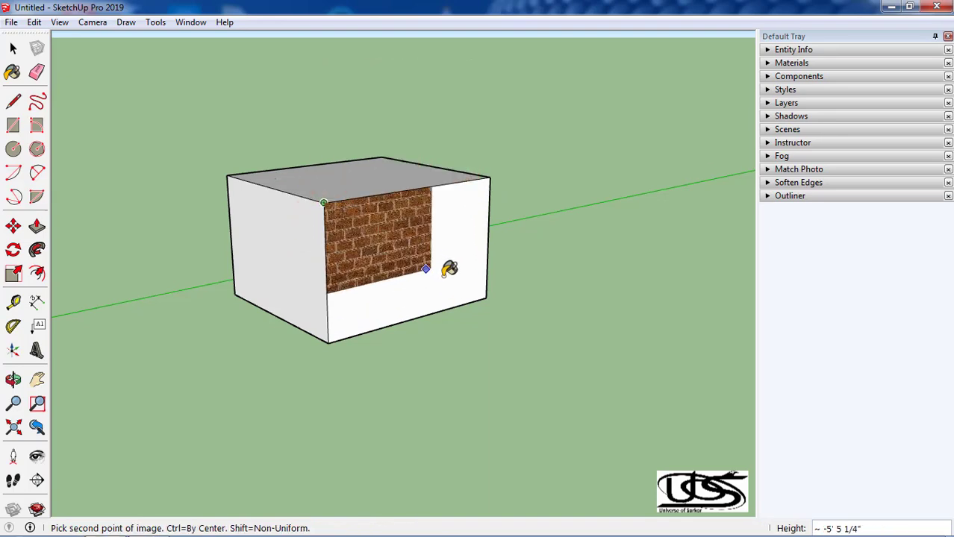
{"action": "left_click", "coordinate": [487, 294]}
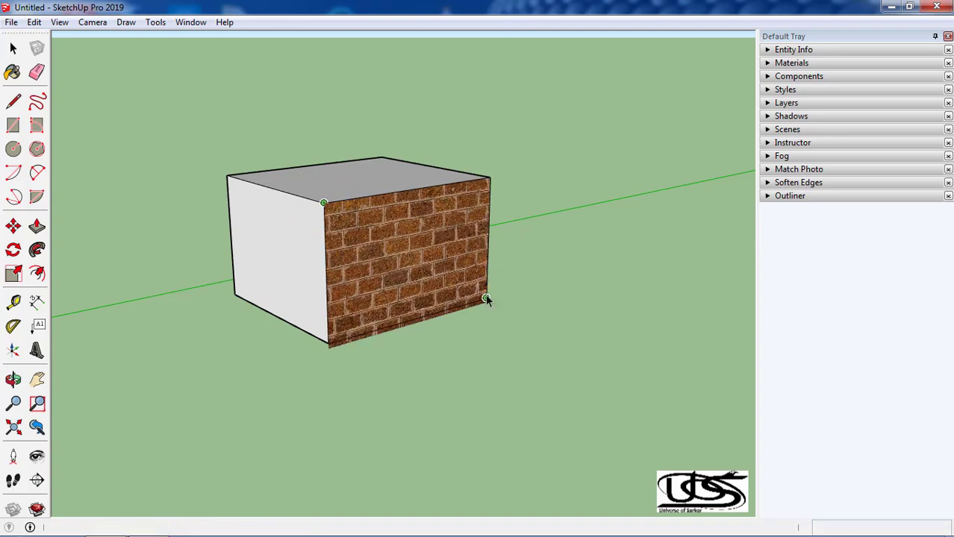
{"action": "middle_click_drag", "start_coordinate": [512, 367], "coordinate": [309, 340]}
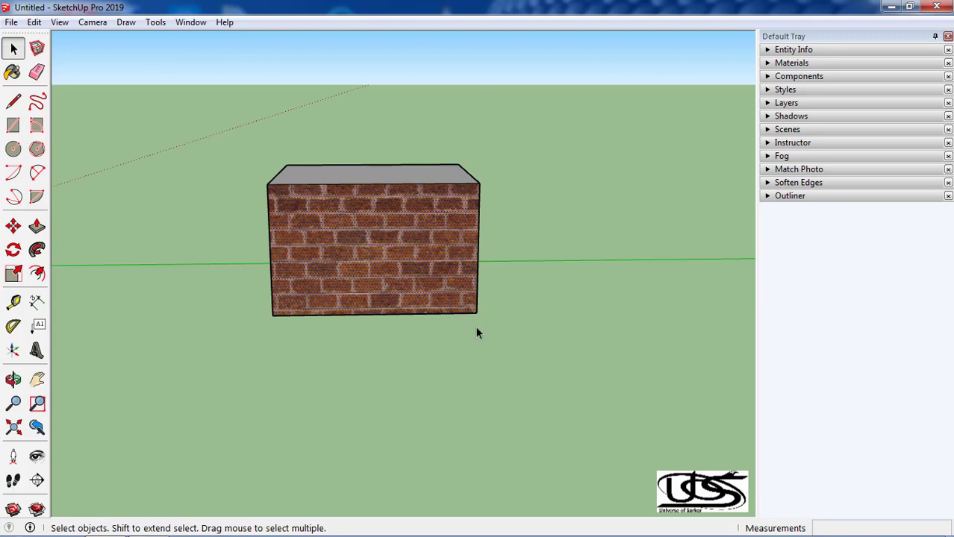
- Deselect the brick face, then zoom in and orbit to show the box's plain left side
{"action": "left_click", "coordinate": [417, 368]}
{"action": "scroll", "coordinate": [346, 191], "scroll_direction": "up", "scroll_amount": 1}
{"action": "scroll", "coordinate": [345, 190], "scroll_direction": "up", "scroll_amount": 1}
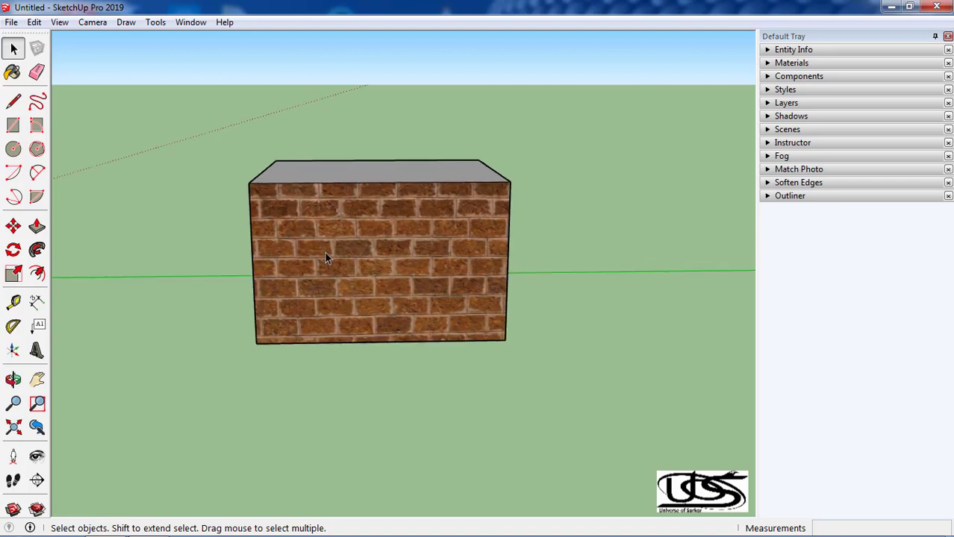
{"action": "mouse_move", "coordinate": [313, 264]}
{"action": "middle_mouse_down"}
{"action": "mouse_move", "coordinate": [396, 305]}
{"action": "mouse_move", "coordinate": [432, 284]}
{"action": "mouse_move", "coordinate": [421, 299]}
{"action": "middle_mouse_up"}
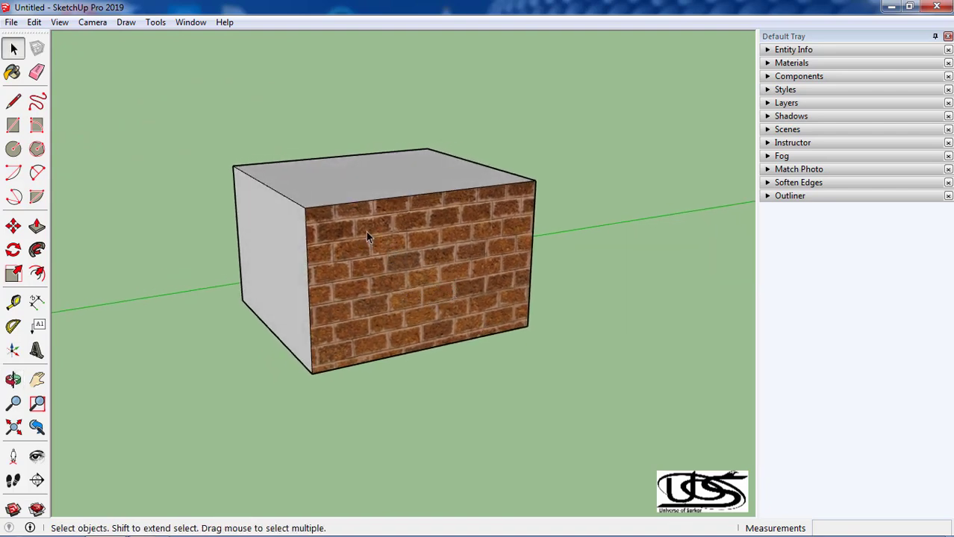
- Show the Materials panel listing the In Model collection
{"action": "left_click", "coordinate": [781, 63]}
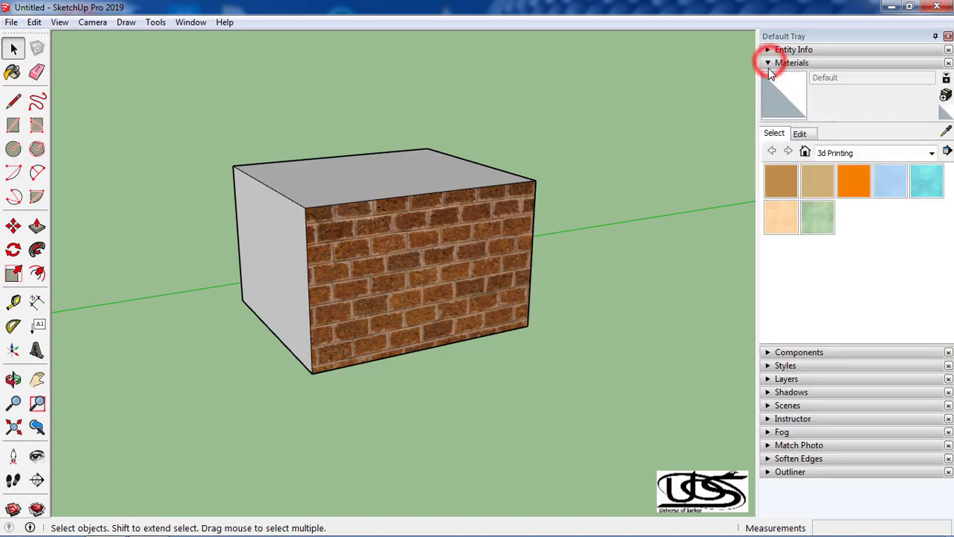
{"action": "left_click", "coordinate": [847, 157]}
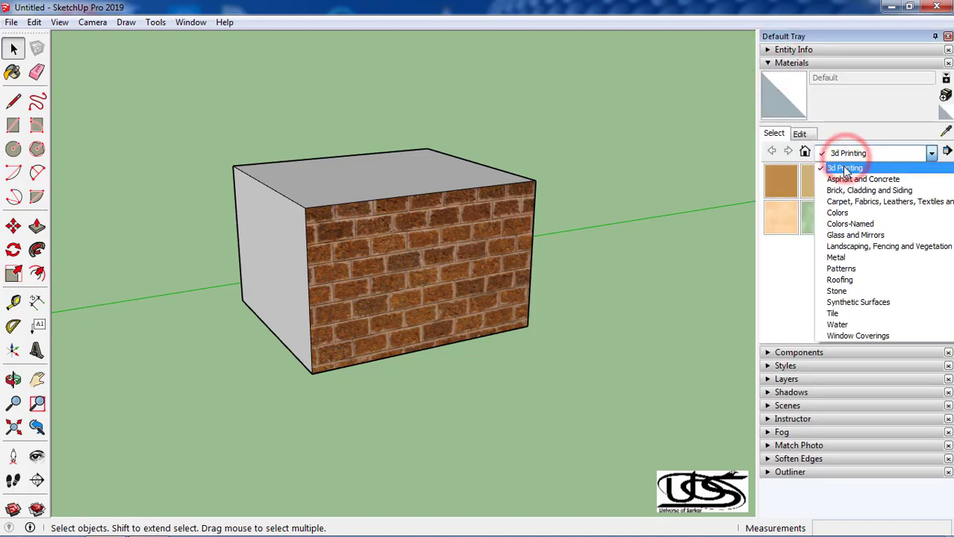
{"action": "left_click", "coordinate": [836, 167]}
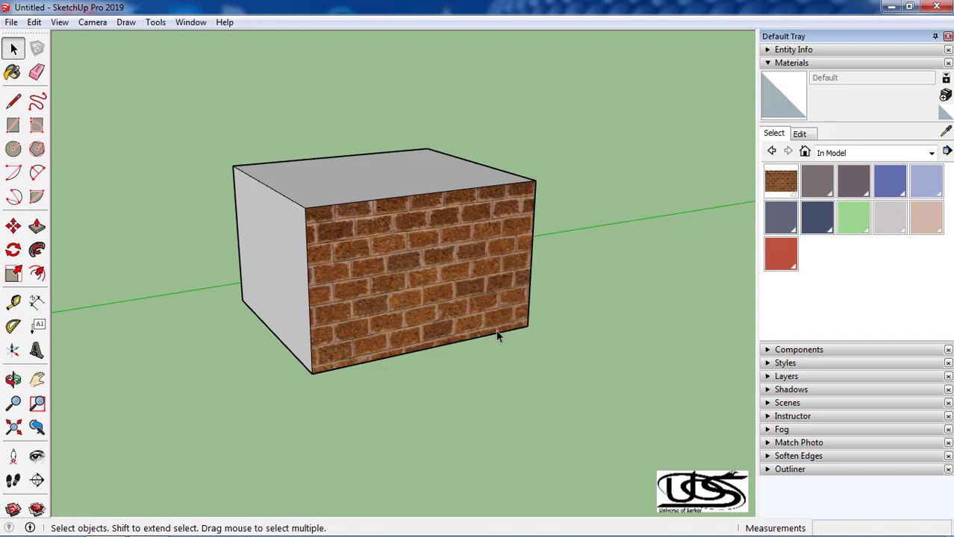
- Zoom out and pan so the brick box sits at the left, leaving open ground
{"action": "key", "text": "h"}
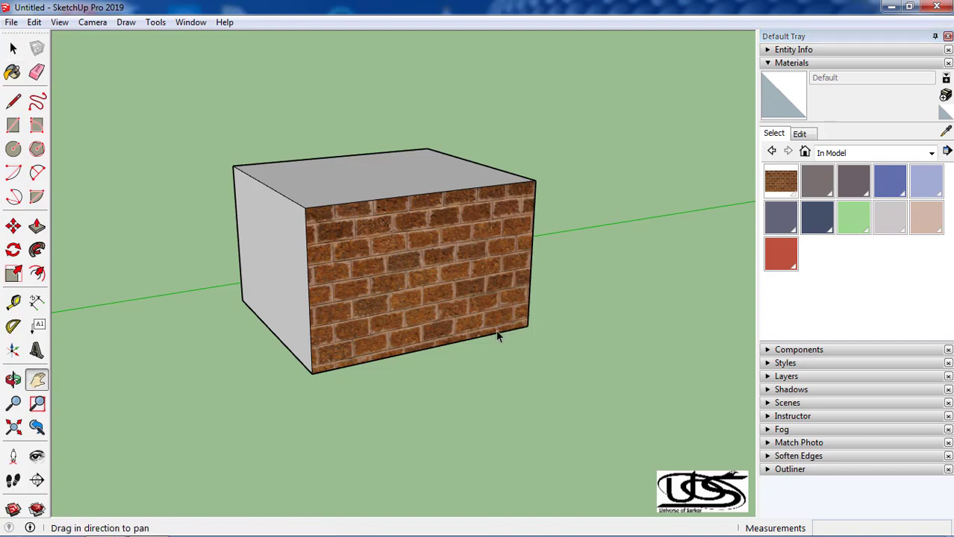
{"action": "scroll", "coordinate": [445, 238], "scroll_direction": "down", "scroll_amount": 1}
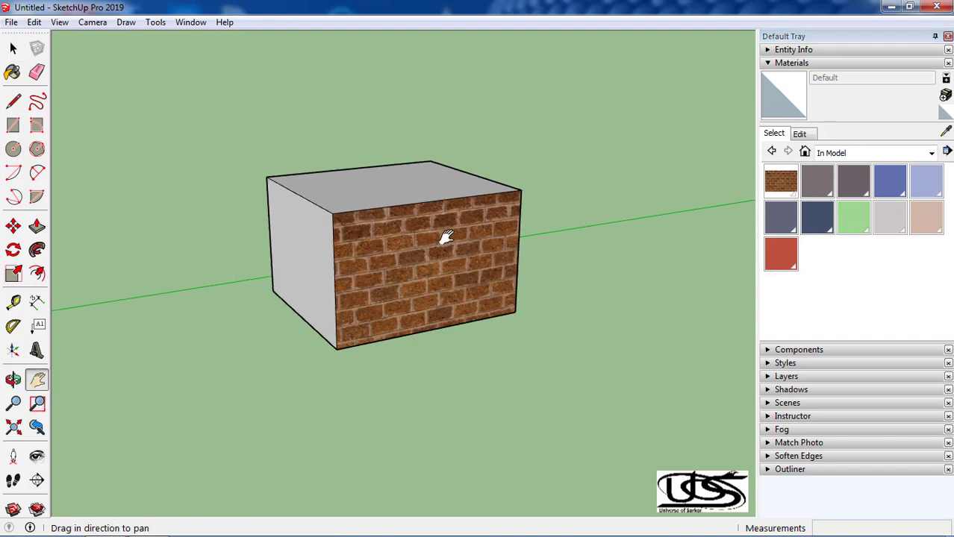
{"action": "scroll", "coordinate": [526, 258], "scroll_direction": "down", "scroll_amount": 1}
{"action": "left_click_drag", "start_coordinate": [640, 262], "coordinate": [322, 234]}
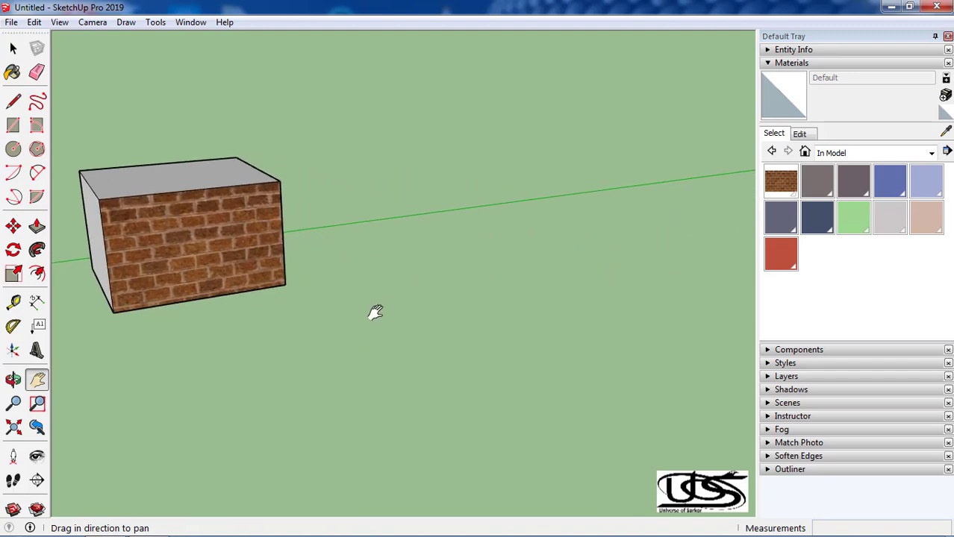
- Draw a circle right of the box and pull it up into a white cylinder
{"action": "left_click", "coordinate": [14, 152]}
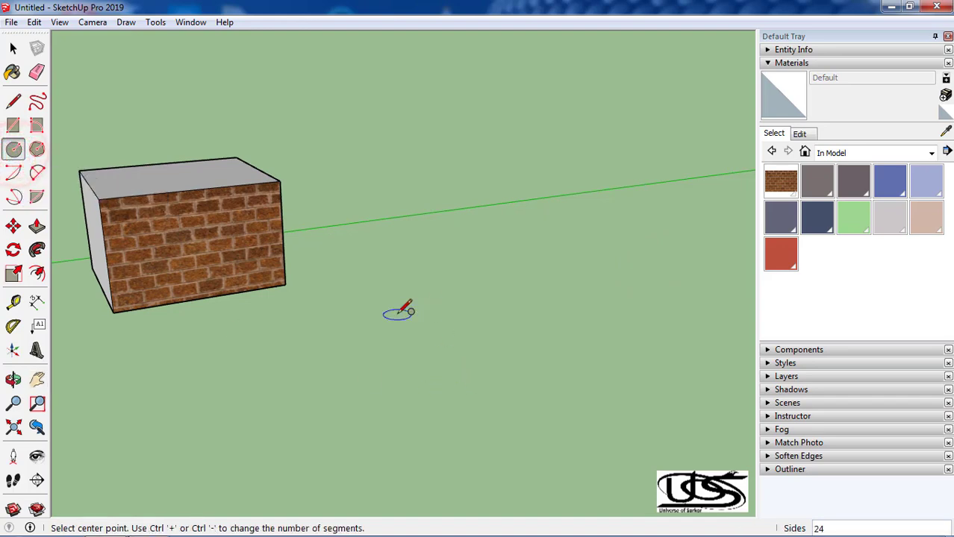
{"action": "left_click", "coordinate": [555, 342]}
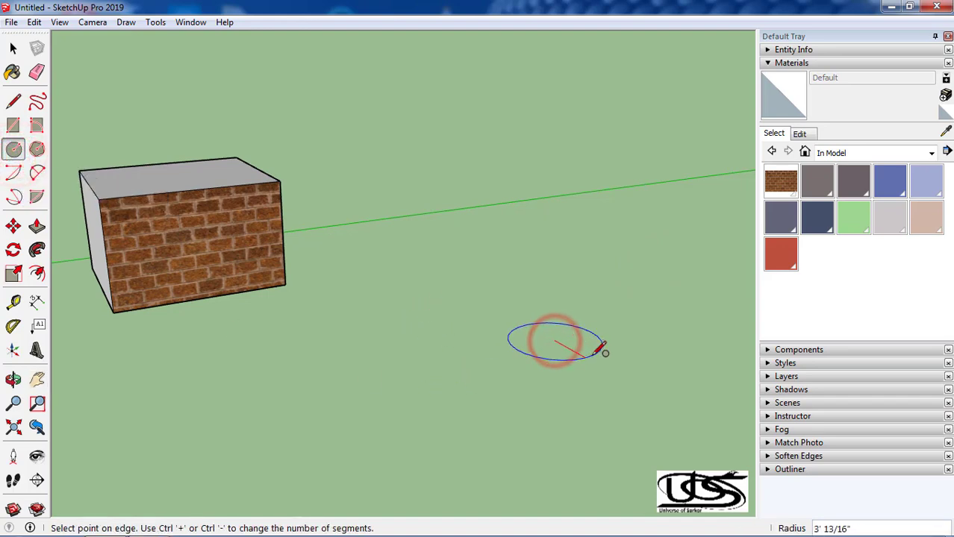
{"action": "left_click", "coordinate": [601, 361]}
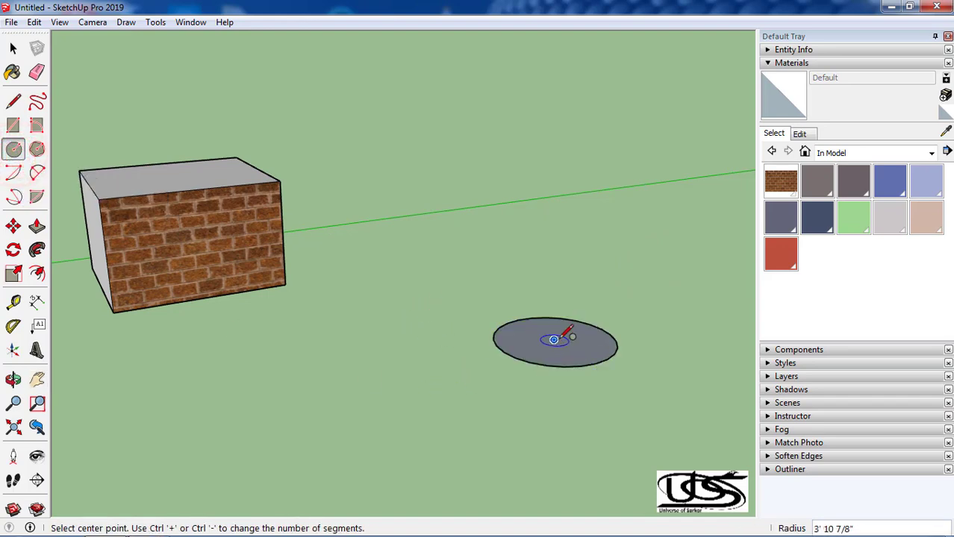
{"action": "left_click", "coordinate": [38, 228]}
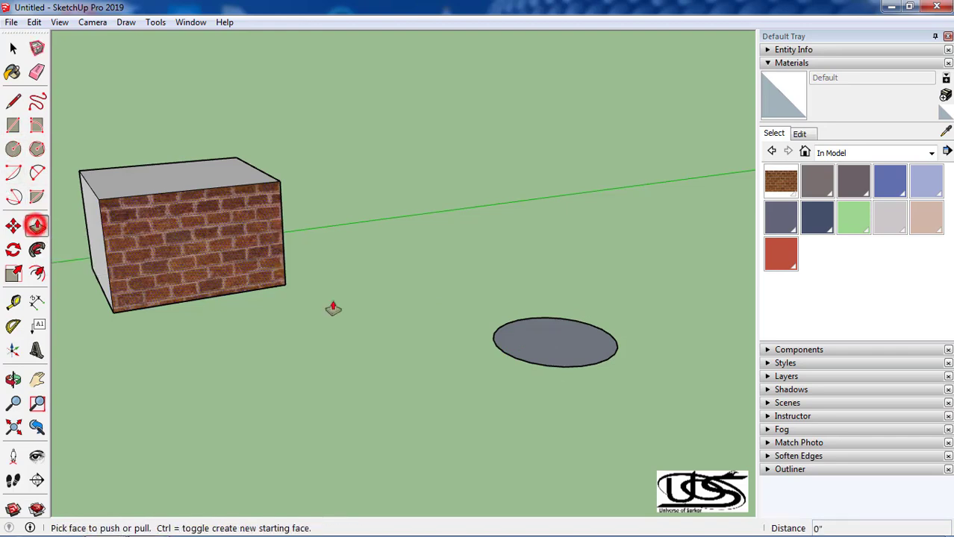
{"action": "left_click_drag", "start_coordinate": [566, 349], "coordinate": [566, 209]}
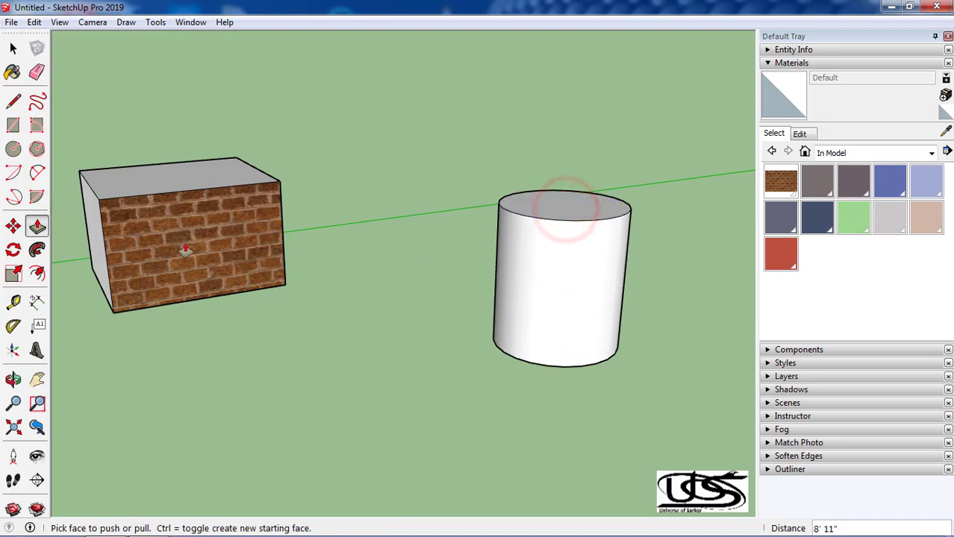
{"action": "left_click", "coordinate": [13, 48]}
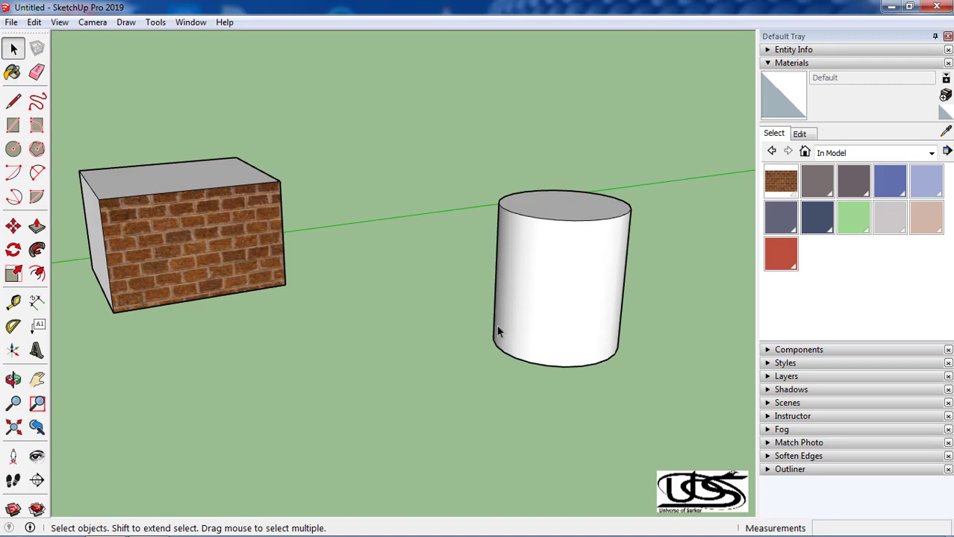
- Import the teal stone image CGS32266.jpg as a texture
{"action": "left_click", "coordinate": [11, 22]}
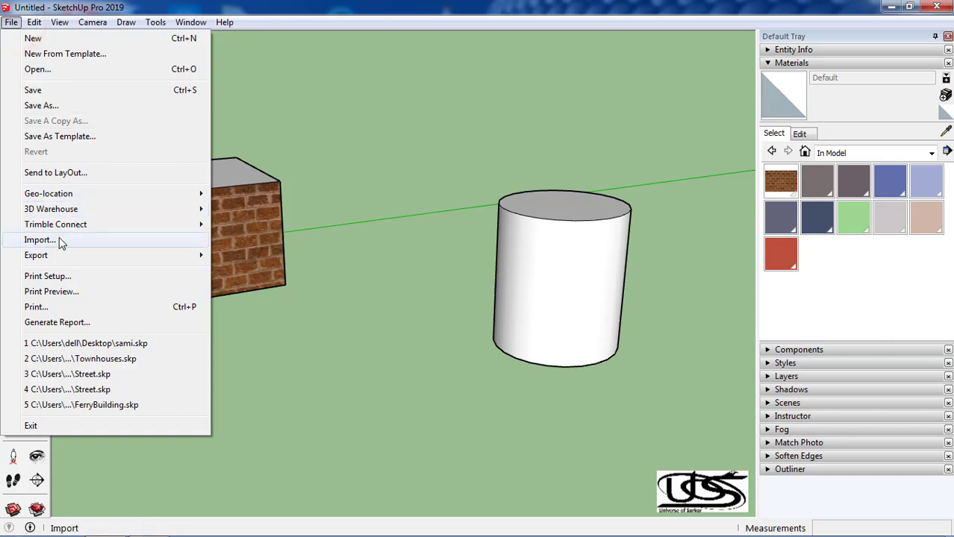
{"action": "left_click", "coordinate": [58, 238]}
{"action": "left_click", "coordinate": [563, 294]}
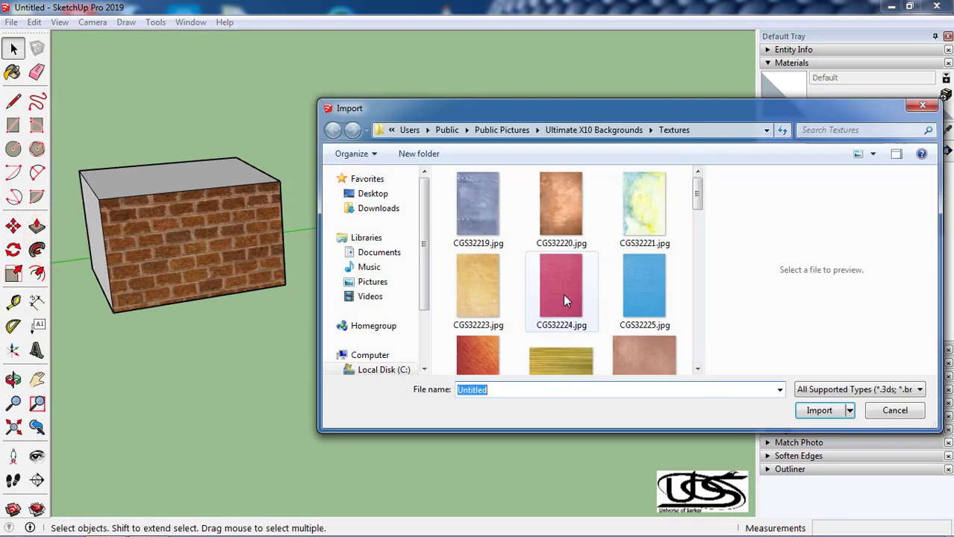
{"action": "scroll", "coordinate": [639, 269], "scroll_direction": "down", "scroll_amount": 5}
{"action": "left_click", "coordinate": [638, 269]}
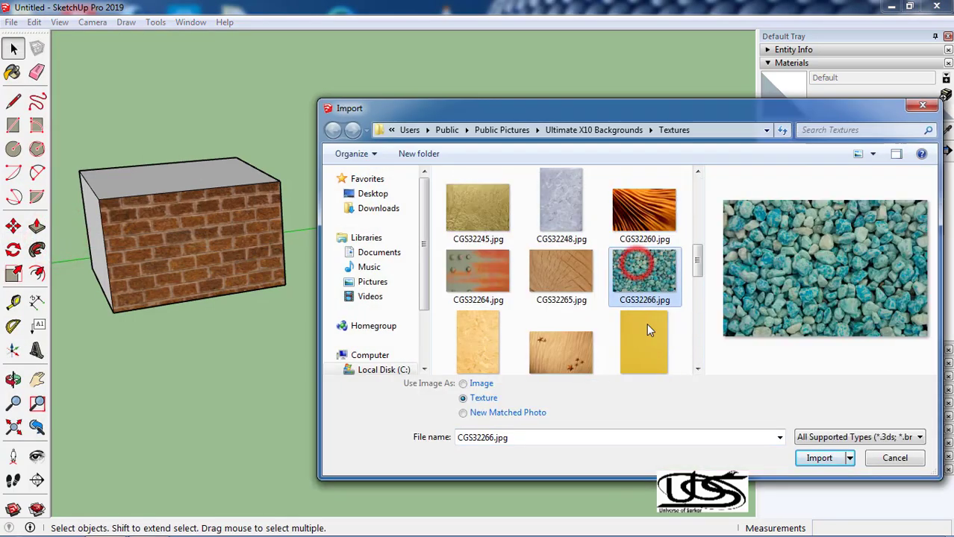
{"action": "left_click", "coordinate": [819, 458]}
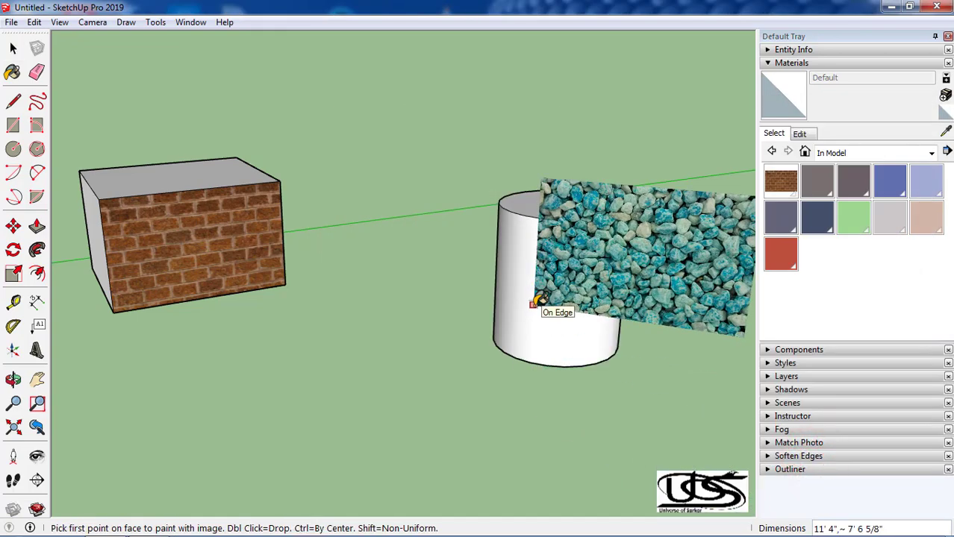
- Place the teal stone texture on one cylinder facet and display Hidden Geometry
{"action": "left_click", "coordinate": [538, 217]}
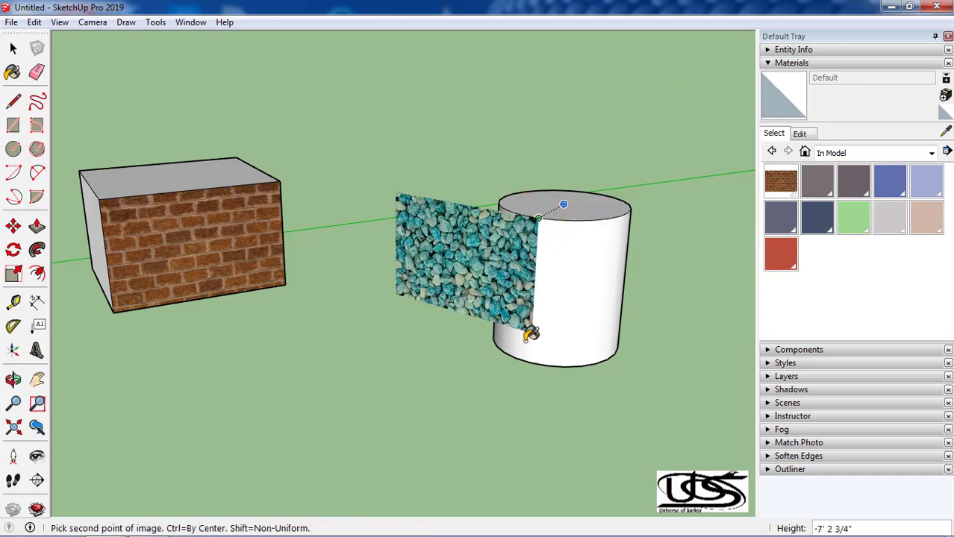
{"action": "left_click", "coordinate": [522, 359]}
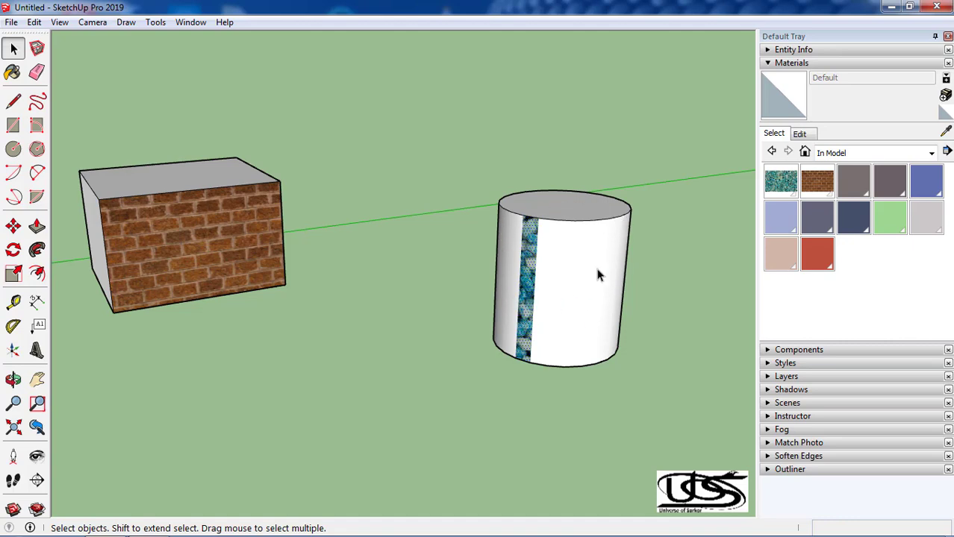
{"action": "middle_click_drag", "start_coordinate": [509, 291], "coordinate": [545, 254]}
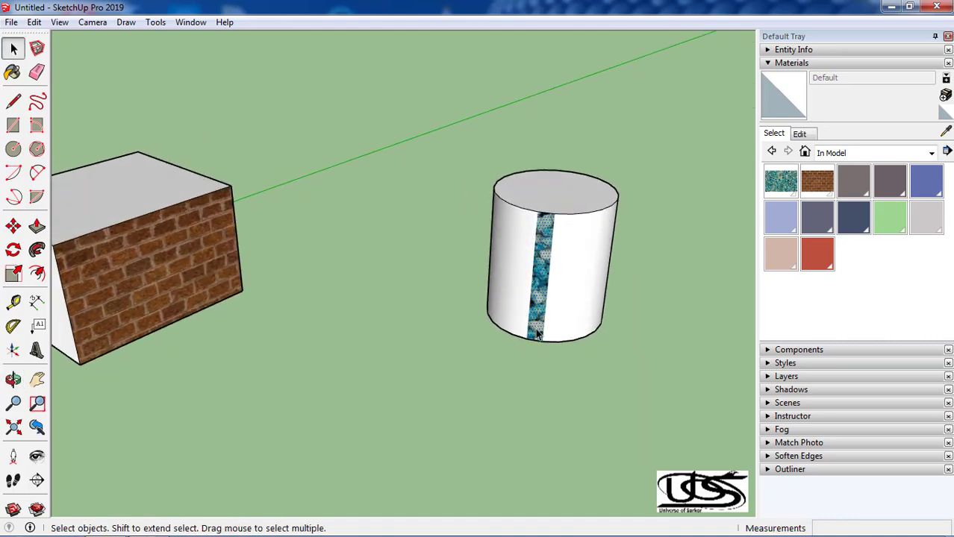
{"action": "left_click", "coordinate": [60, 22]}
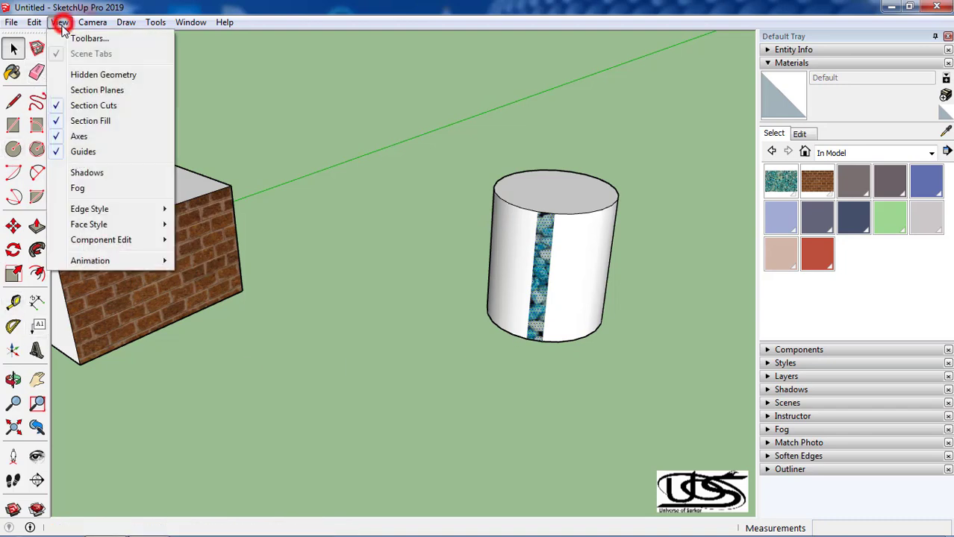
{"action": "left_click", "coordinate": [103, 75]}
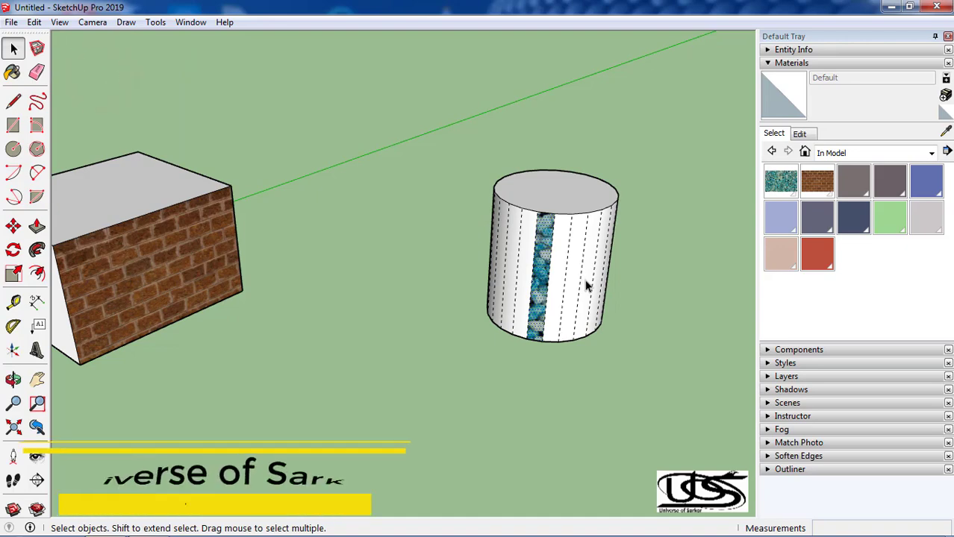
- Orbit to look down on the cylinder and undo the teal stone texture placement
{"action": "mouse_move", "coordinate": [515, 284]}
{"action": "middle_mouse_down"}
{"action": "mouse_move", "coordinate": [533, 299]}
{"action": "mouse_move", "coordinate": [375, 260]}
{"action": "mouse_move", "coordinate": [313, 203]}
{"action": "middle_mouse_up"}
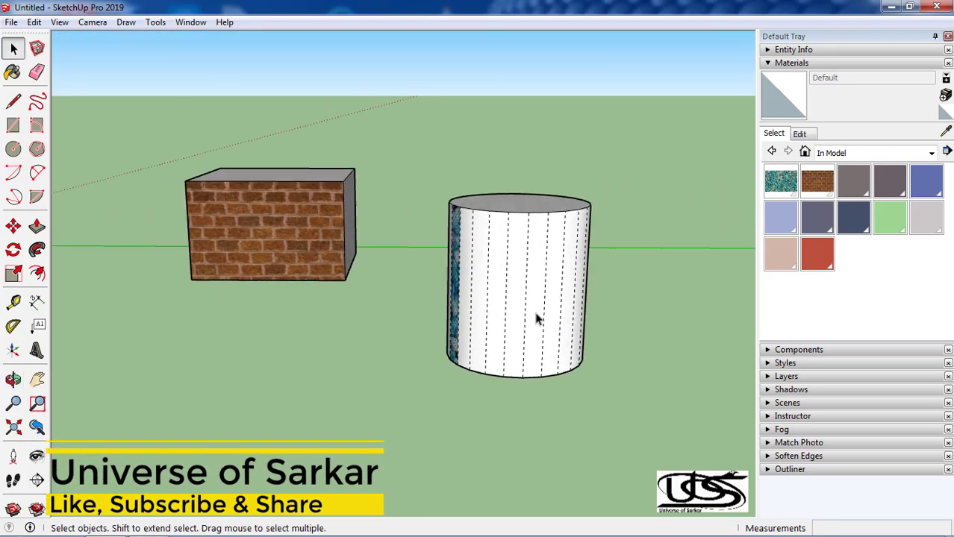
{"action": "mouse_move", "coordinate": [534, 319]}
{"action": "middle_mouse_down"}
{"action": "mouse_move", "coordinate": [600, 317]}
{"action": "mouse_move", "coordinate": [432, 319]}
{"action": "mouse_move", "coordinate": [624, 300]}
{"action": "middle_mouse_up"}
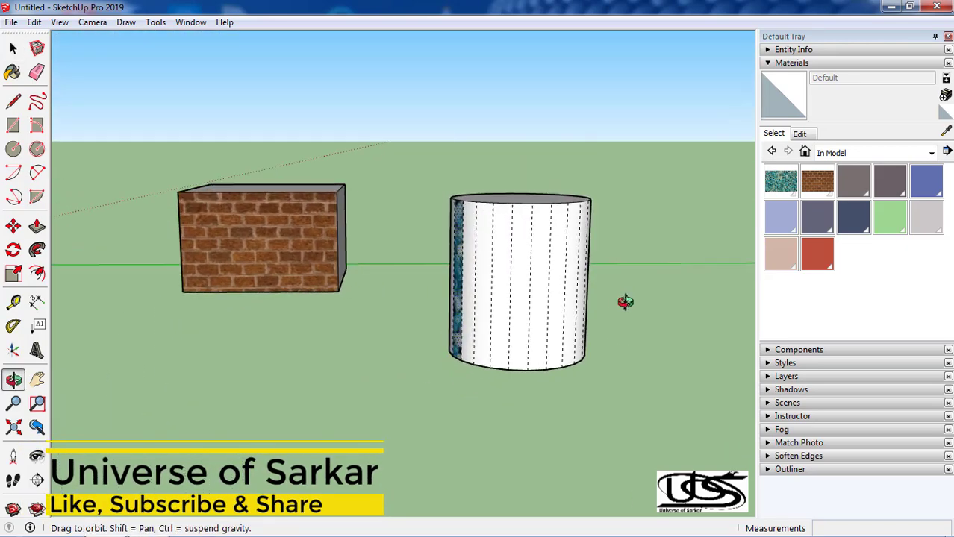
{"action": "key", "text": "space"}
{"action": "mouse_move", "coordinate": [442, 300]}
{"action": "middle_mouse_down"}
{"action": "mouse_move", "coordinate": [592, 345]}
{"action": "mouse_move", "coordinate": [636, 340]}
{"action": "middle_mouse_up"}
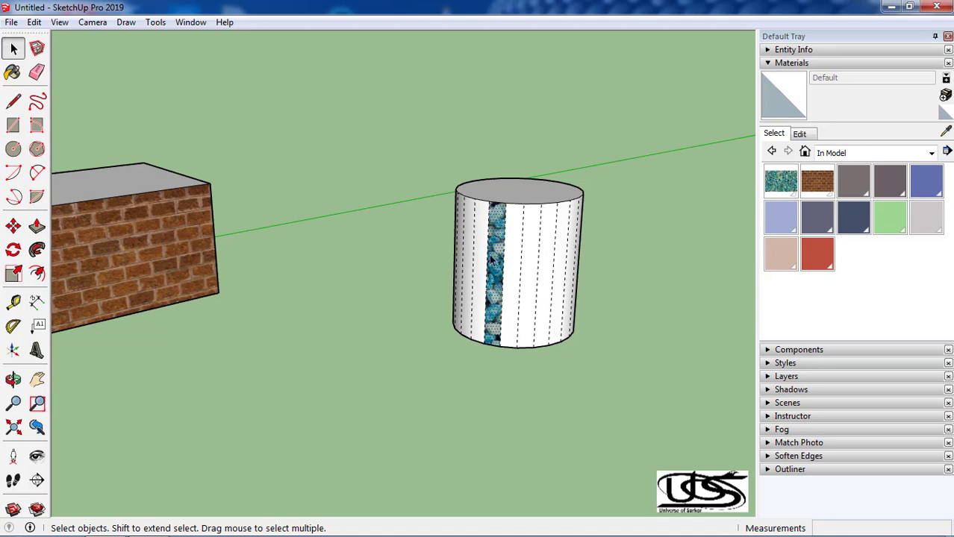
{"action": "left_click", "coordinate": [59, 22]}
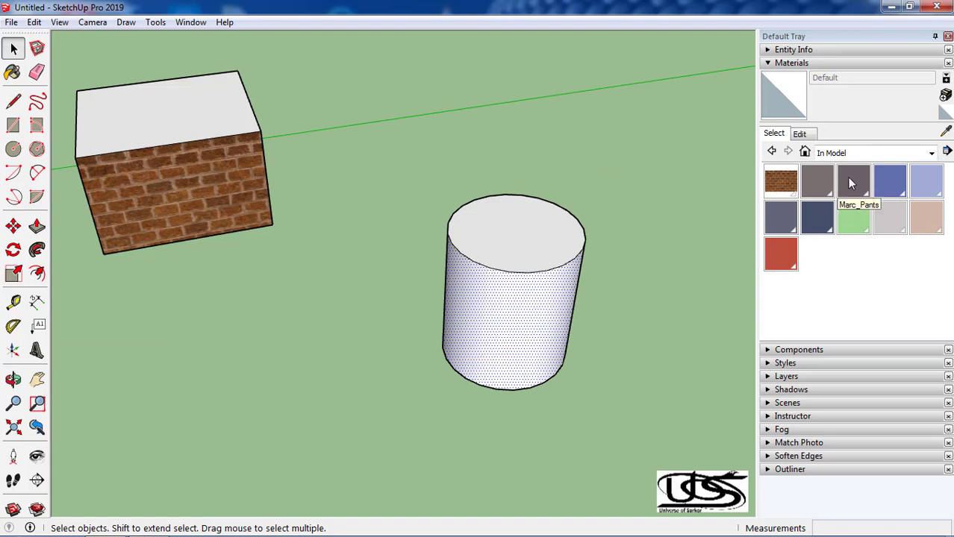
- Create material 'hhhh' using the blue riveted texture image CGS32276.jpg
{"action": "left_click", "coordinate": [946, 96]}
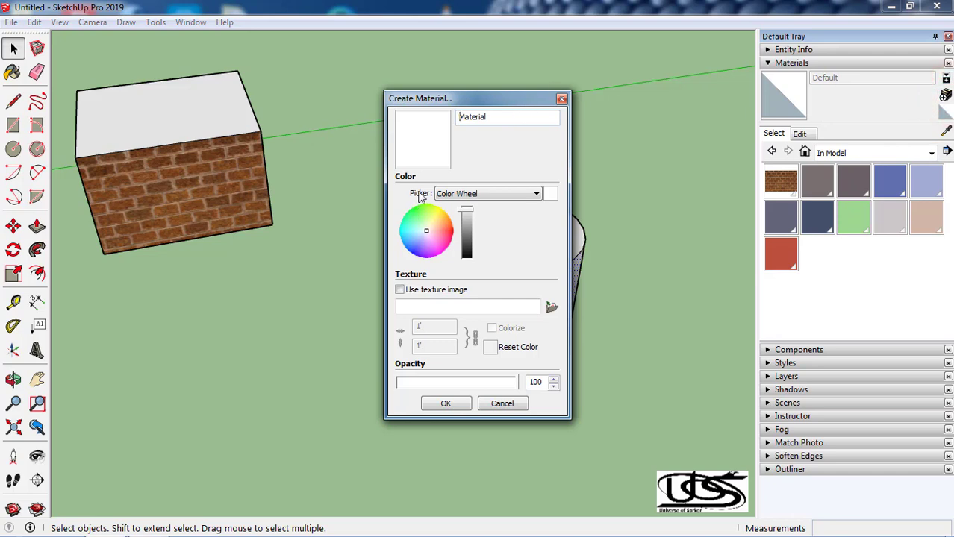
{"action": "double_click", "coordinate": [479, 117]}
{"action": "left_click", "coordinate": [400, 291]}
{"action": "left_click", "coordinate": [385, 290]}
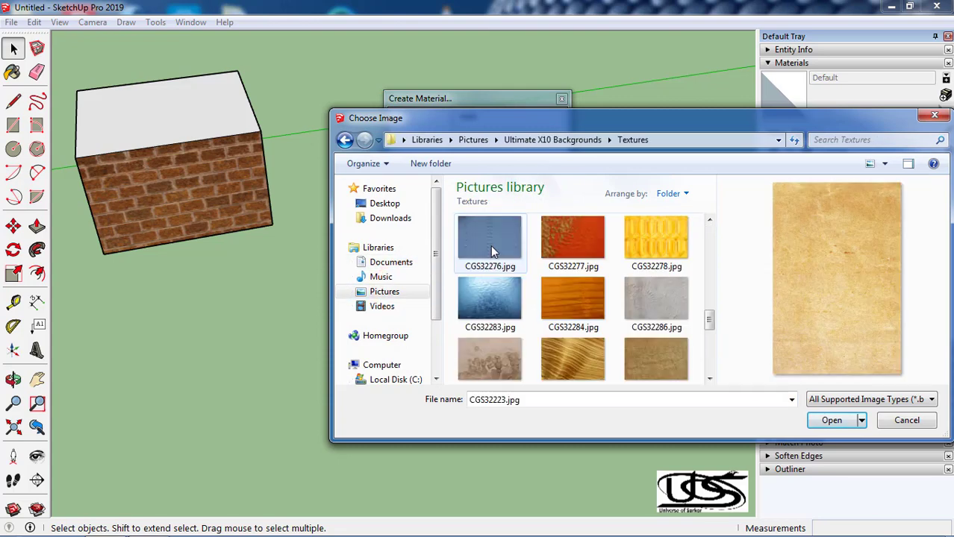
{"action": "left_click", "coordinate": [490, 246]}
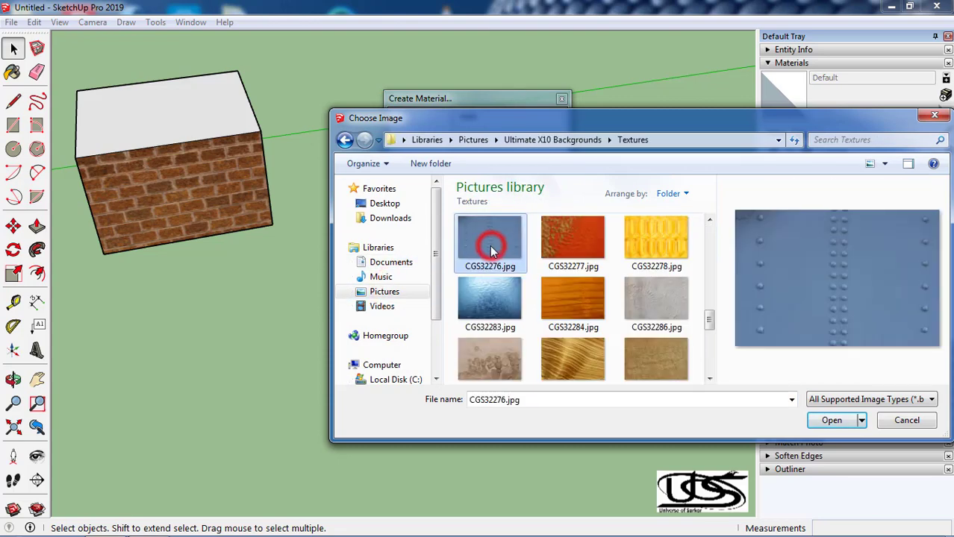
{"action": "left_click", "coordinate": [832, 421]}
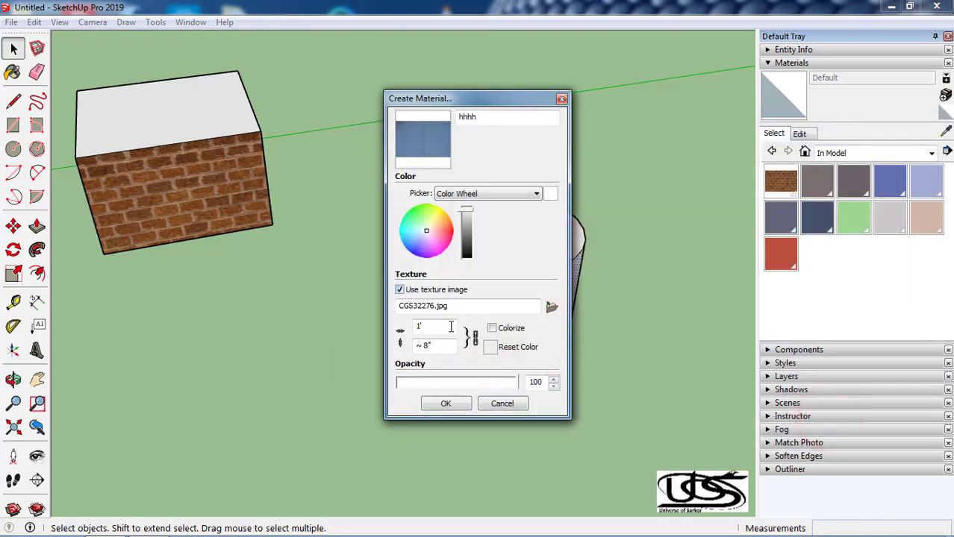
{"action": "left_click", "coordinate": [446, 404]}
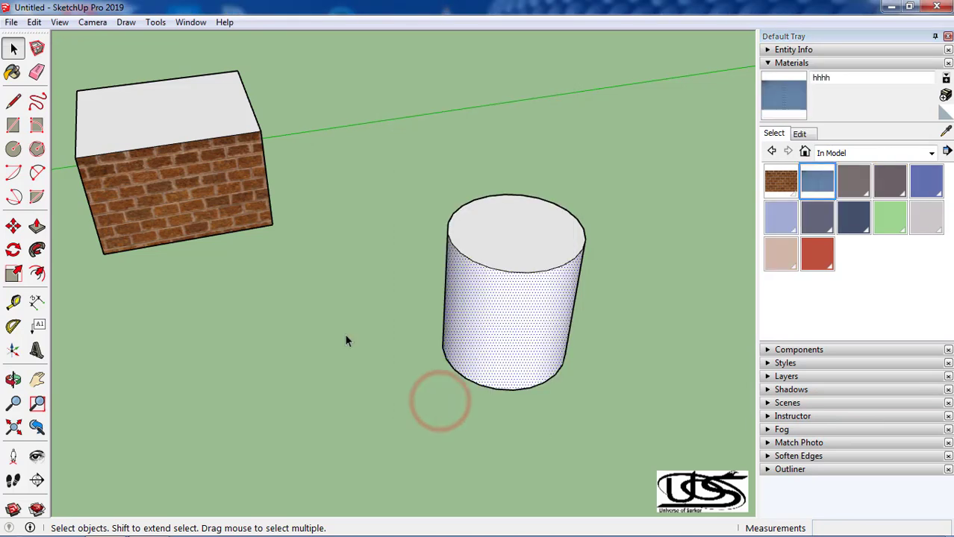
- Paint the cylinder's side with the blue riveted 'hhhh' material and set its texture width to 10'
{"action": "left_click", "coordinate": [12, 75]}
{"action": "left_click", "coordinate": [494, 316]}
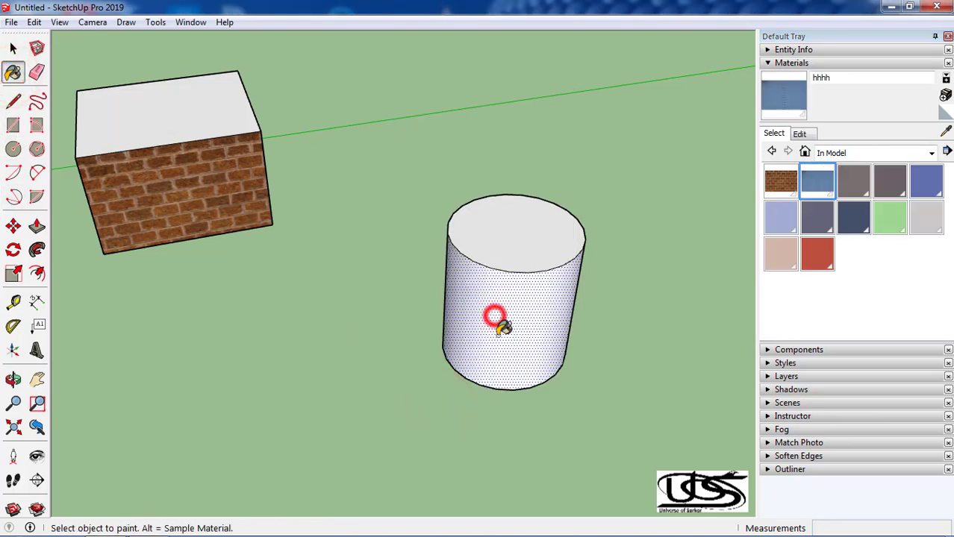
{"action": "middle_click_drag", "start_coordinate": [493, 417], "coordinate": [564, 257]}
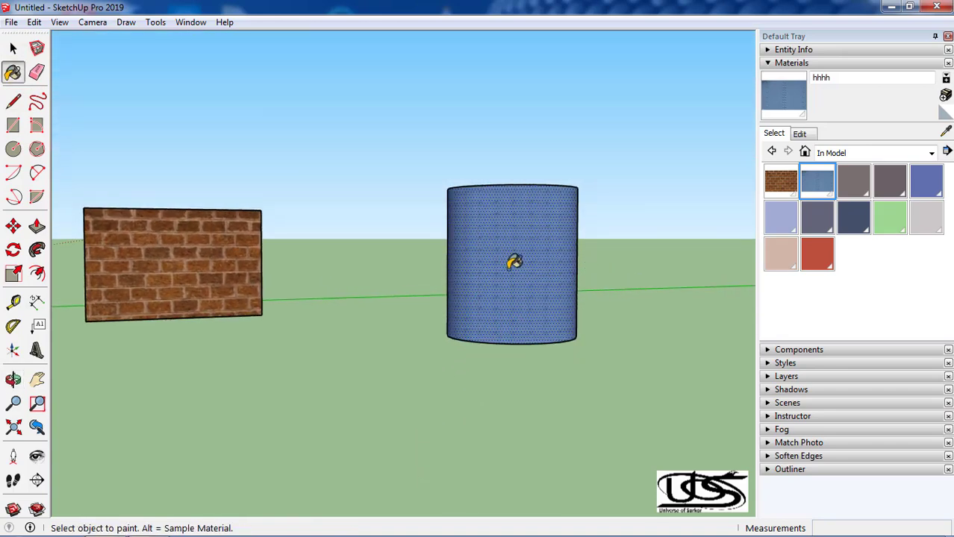
{"action": "left_click", "coordinate": [800, 134]}
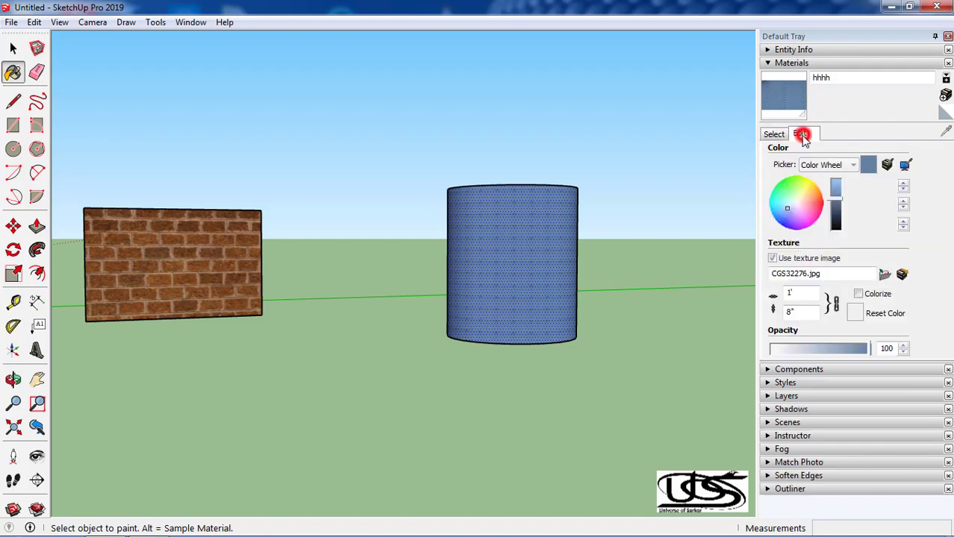
{"action": "double_click", "coordinate": [802, 294]}
{"action": "type", "text": "0"}
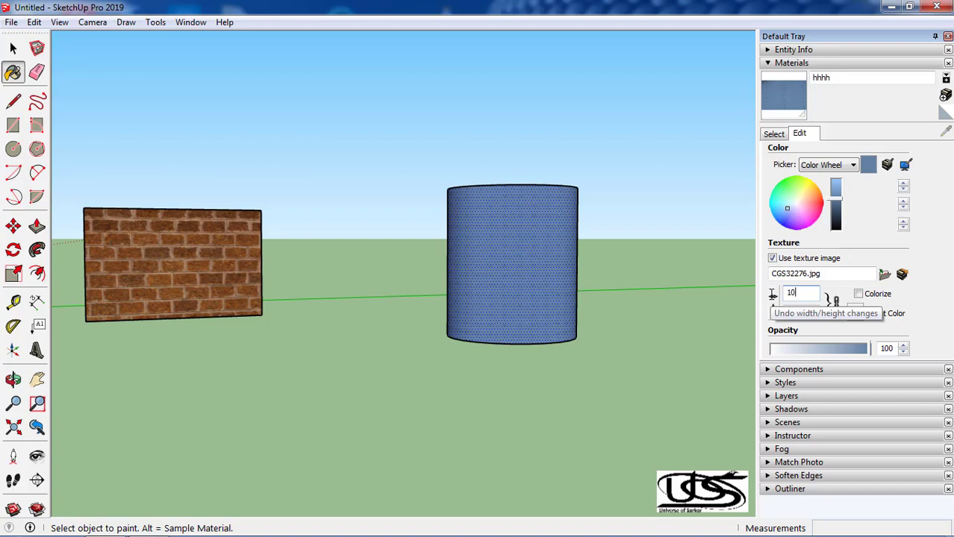
{"action": "key", "text": "Return"}
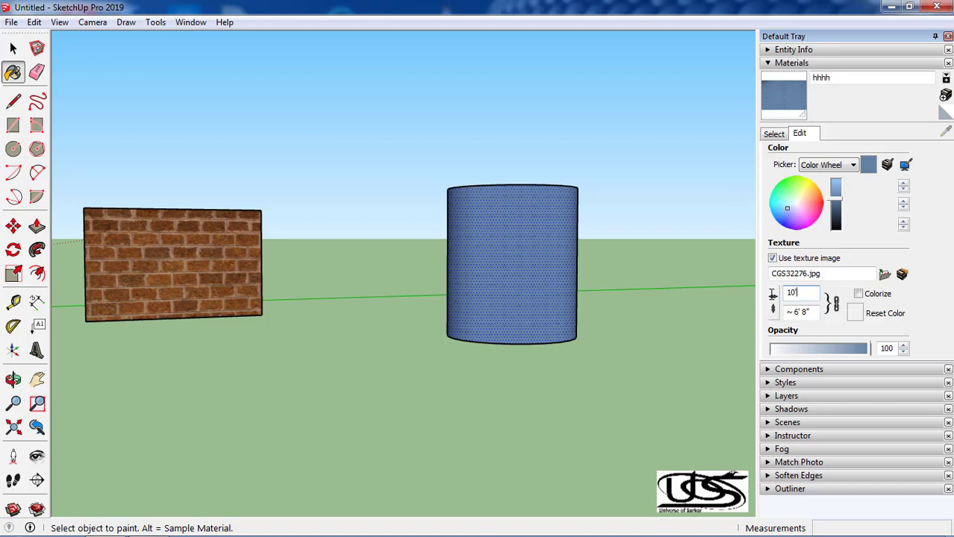
{"action": "key", "text": "Return"}
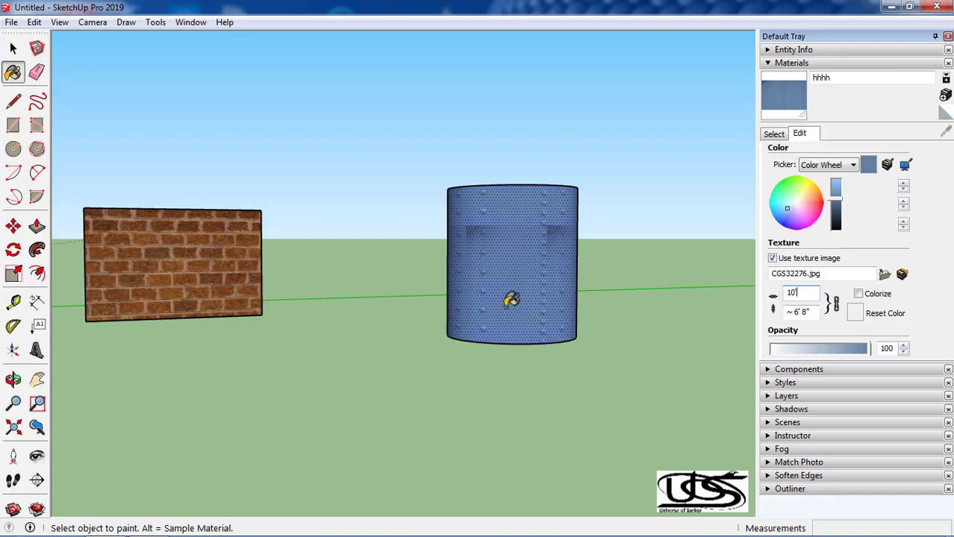
{"action": "middle_click_drag", "start_coordinate": [467, 292], "coordinate": [595, 330]}
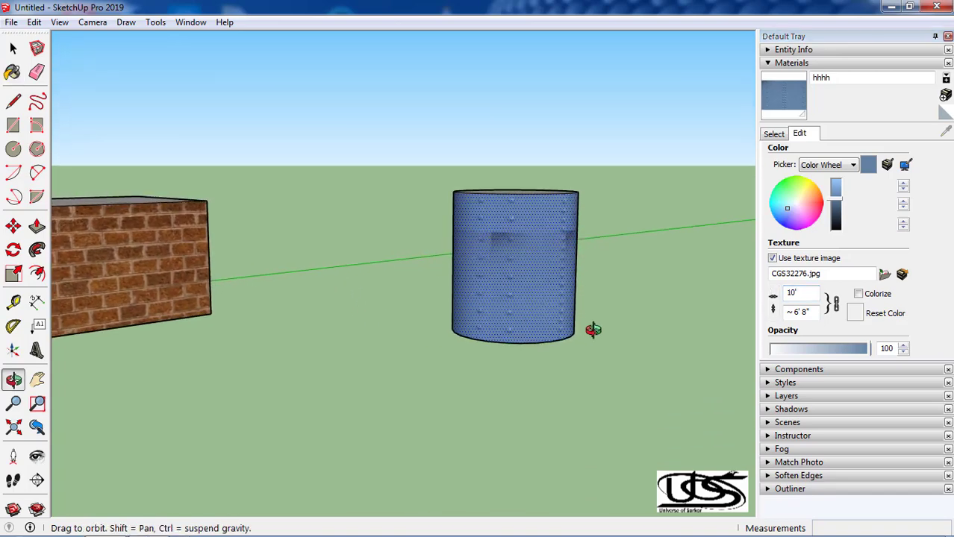
{"action": "mouse_move", "coordinate": [454, 275]}
{"action": "middle_mouse_down"}
{"action": "mouse_move", "coordinate": [515, 301]}
{"action": "mouse_move", "coordinate": [507, 272]}
{"action": "middle_mouse_up"}
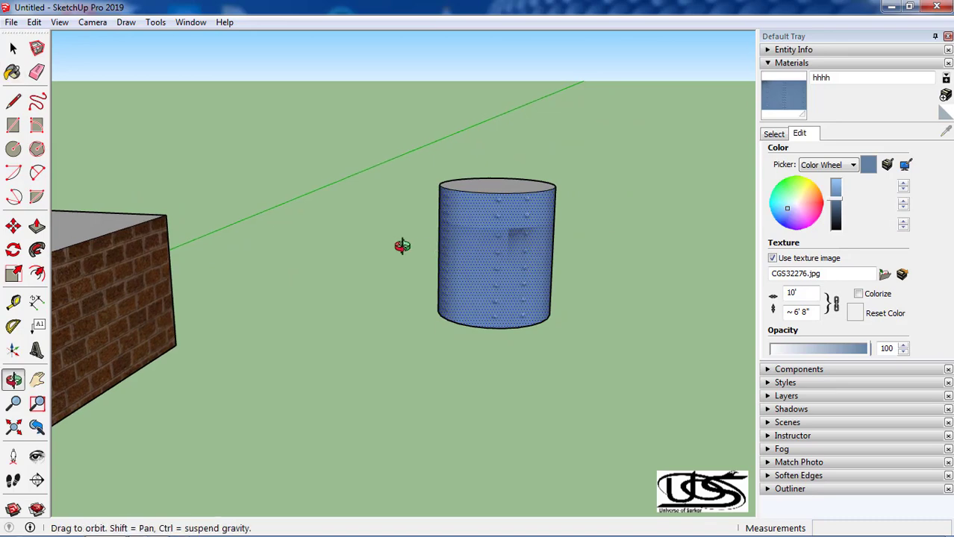
{"action": "middle_click_drag", "start_coordinate": [394, 245], "coordinate": [570, 256]}
{"action": "middle_click_drag", "start_coordinate": [408, 214], "coordinate": [558, 240]}
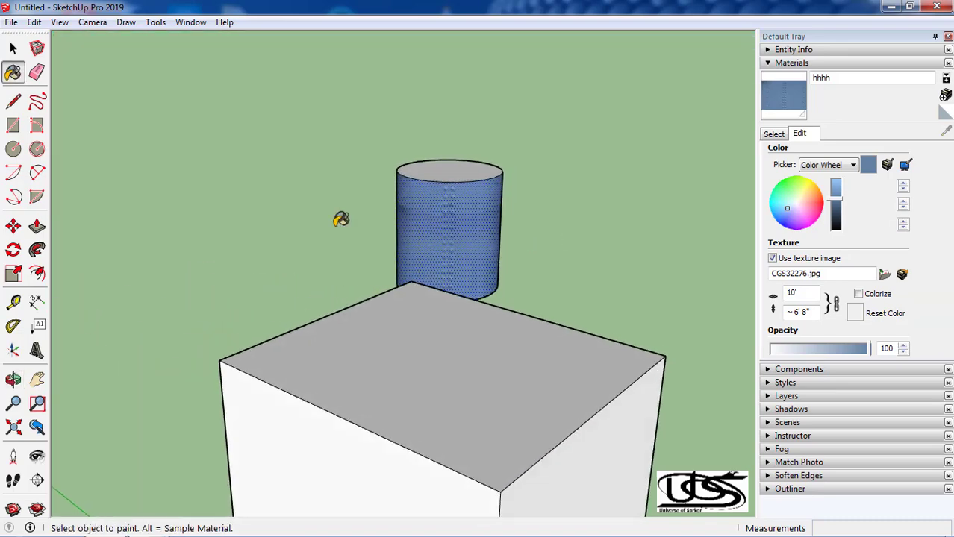
{"action": "middle_click_drag", "start_coordinate": [341, 217], "coordinate": [512, 255]}
{"action": "middle_click_drag", "start_coordinate": [321, 235], "coordinate": [436, 198]}
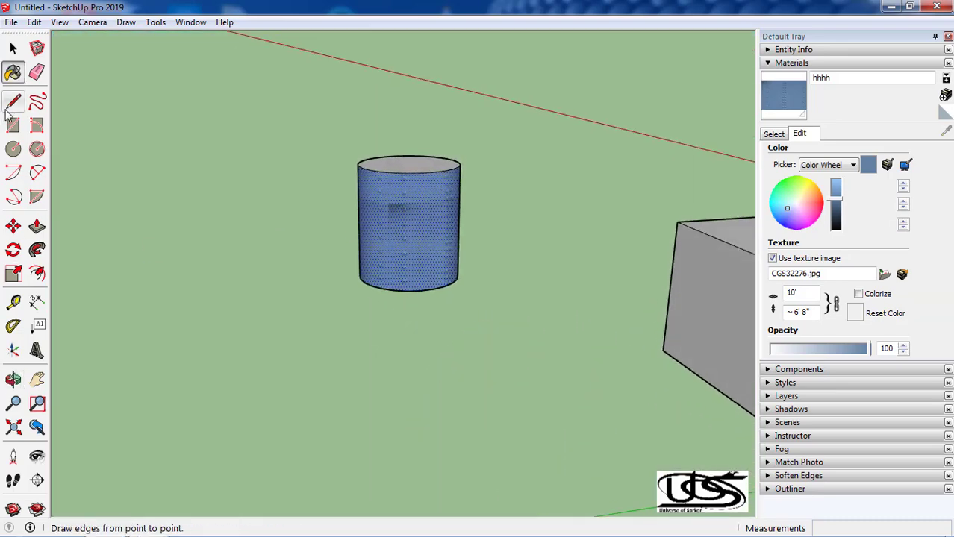
{"action": "left_click", "coordinate": [13, 49]}
{"action": "left_click", "coordinate": [383, 377]}
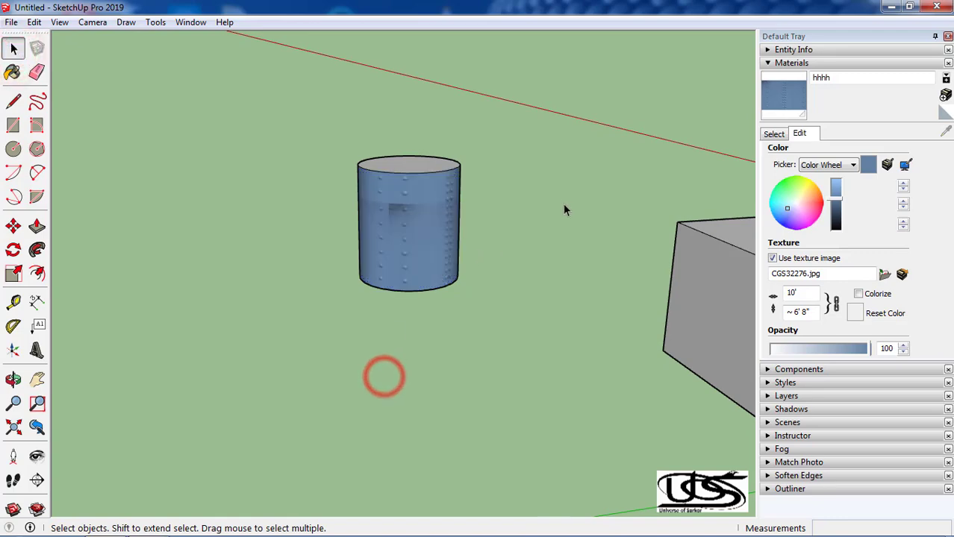
{"action": "mouse_move", "coordinate": [564, 209]}
{"action": "middle_mouse_down"}
{"action": "mouse_move", "coordinate": [430, 247]}
{"action": "mouse_move", "coordinate": [265, 214]}
{"action": "mouse_move", "coordinate": [504, 229]}
{"action": "mouse_move", "coordinate": [324, 263]}
{"action": "mouse_move", "coordinate": [400, 234]}
{"action": "mouse_move", "coordinate": [517, 224]}
{"action": "mouse_move", "coordinate": [405, 241]}
{"action": "mouse_move", "coordinate": [501, 248]}
{"action": "middle_mouse_up"}
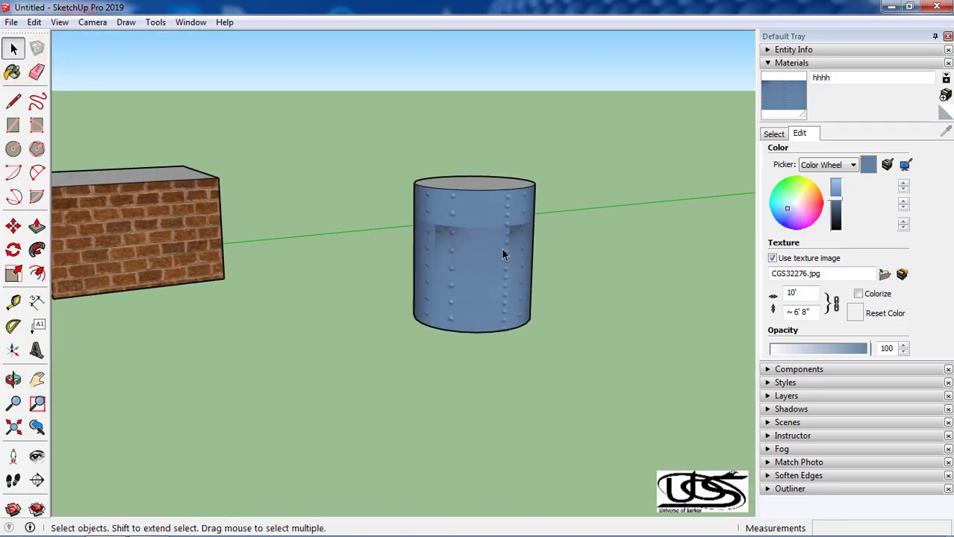
{"action": "scroll", "coordinate": [504, 250], "scroll_direction": "up", "scroll_amount": 2}
{"action": "scroll", "coordinate": [508, 245], "scroll_direction": "up", "scroll_amount": 2}
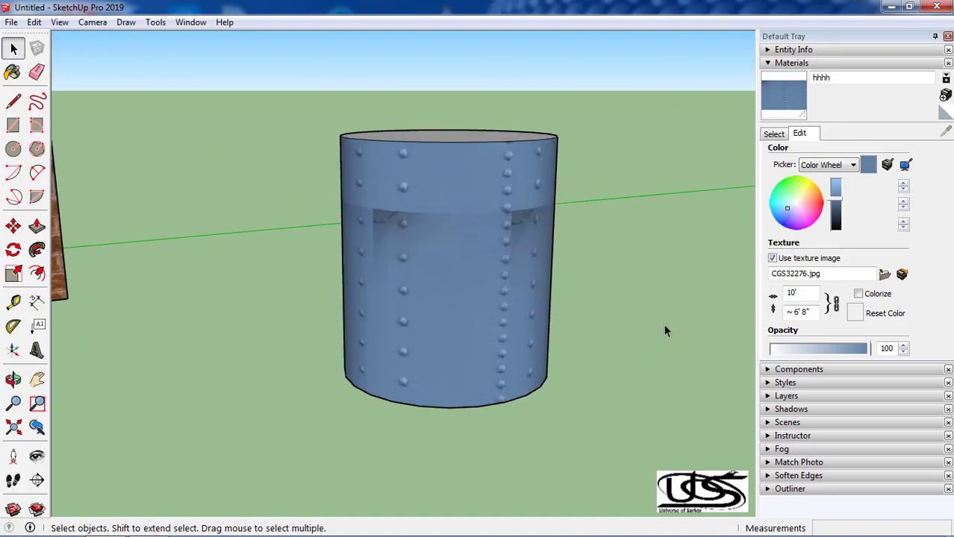
{"action": "mouse_move", "coordinate": [647, 293]}
{"action": "middle_mouse_down"}
{"action": "mouse_move", "coordinate": [355, 288]}
{"action": "mouse_move", "coordinate": [363, 299]}
{"action": "middle_mouse_up"}
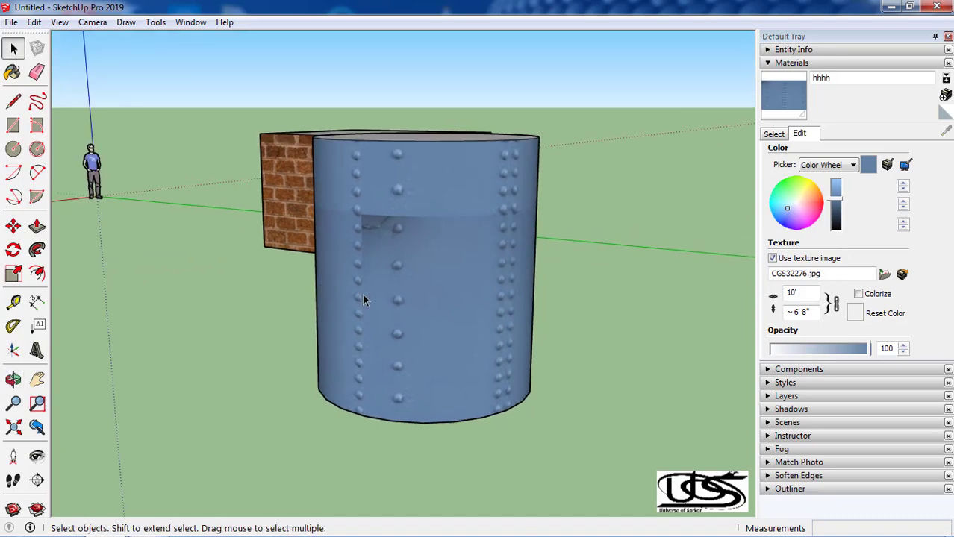
{"action": "mouse_move", "coordinate": [561, 306]}
{"action": "middle_mouse_down"}
{"action": "mouse_move", "coordinate": [323, 300]}
{"action": "mouse_move", "coordinate": [273, 270]}
{"action": "middle_mouse_up"}
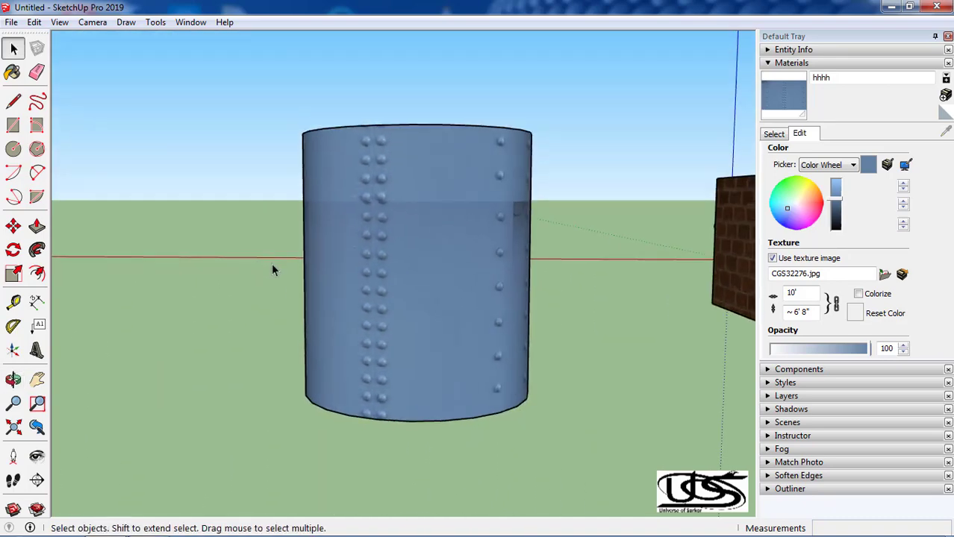
- Open the cylinder face's context menu, dismiss it, then select and deselect the whole cylinder
{"action": "right_click", "coordinate": [392, 234]}
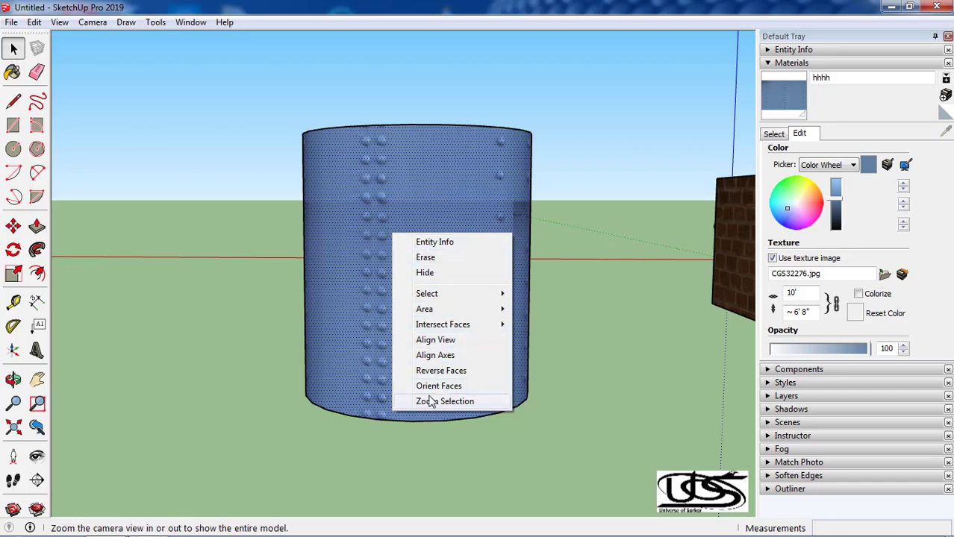
{"action": "left_click", "coordinate": [583, 331]}
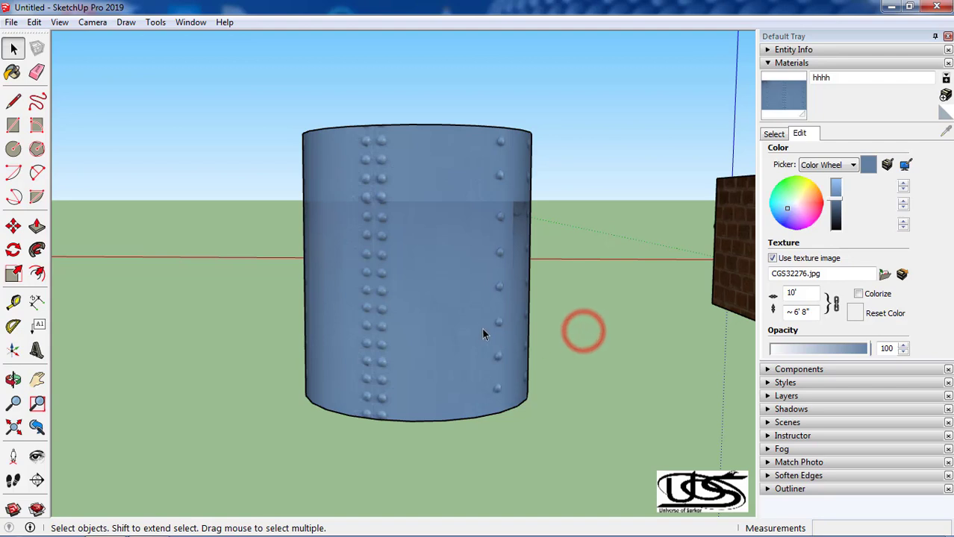
{"action": "scroll", "coordinate": [481, 334], "scroll_direction": "down", "scroll_amount": 2}
{"action": "scroll", "coordinate": [450, 309], "scroll_direction": "down", "scroll_amount": 1}
{"action": "scroll", "coordinate": [449, 277], "scroll_direction": "down", "scroll_amount": 1}
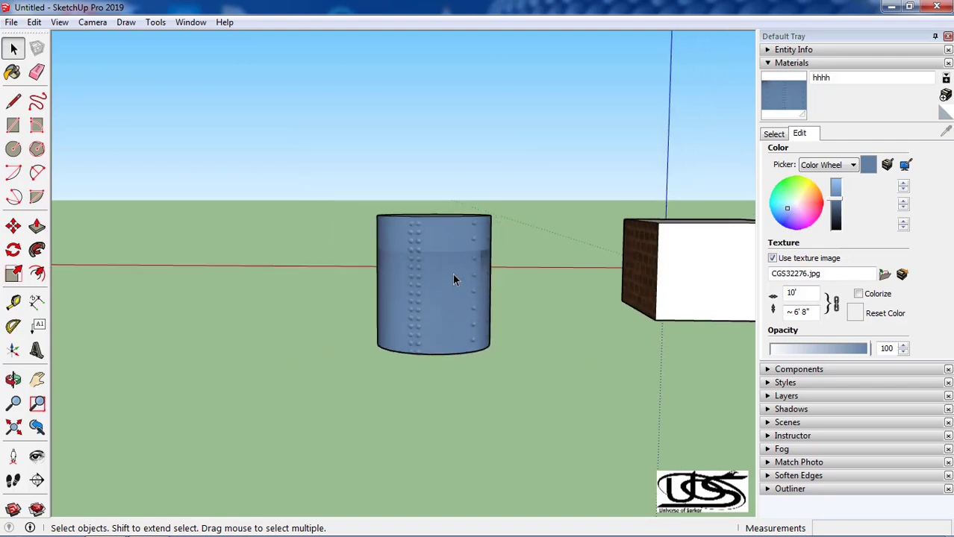
{"action": "mouse_move", "coordinate": [453, 278]}
{"action": "middle_mouse_down"}
{"action": "mouse_move", "coordinate": [441, 384]}
{"action": "mouse_move", "coordinate": [502, 300]}
{"action": "middle_mouse_up"}
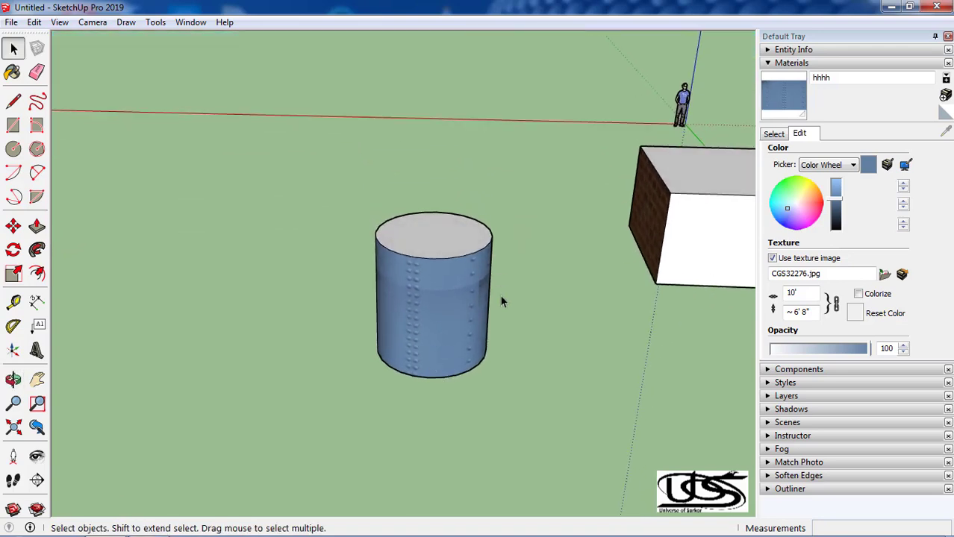
{"action": "left_click_drag", "start_coordinate": [342, 200], "coordinate": [521, 426]}
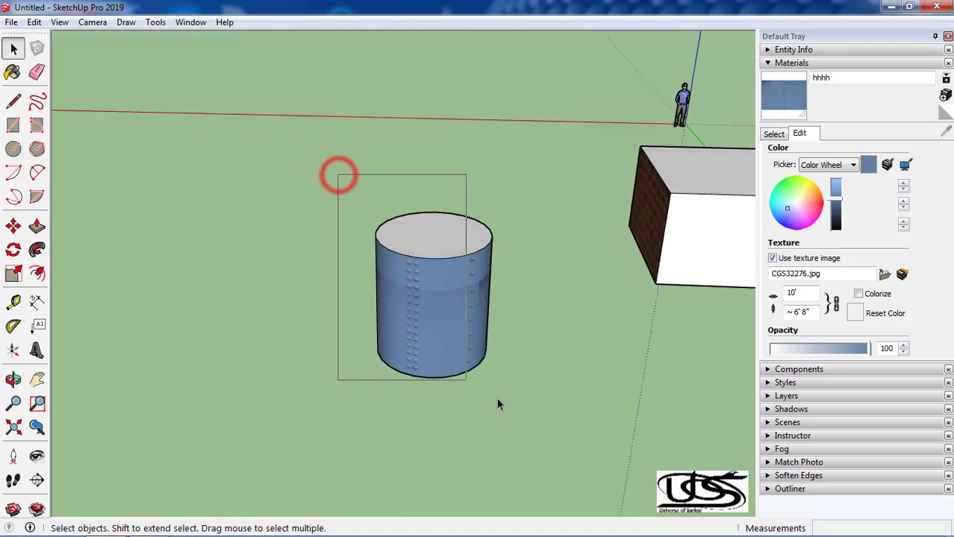
{"action": "left_click", "coordinate": [366, 385]}
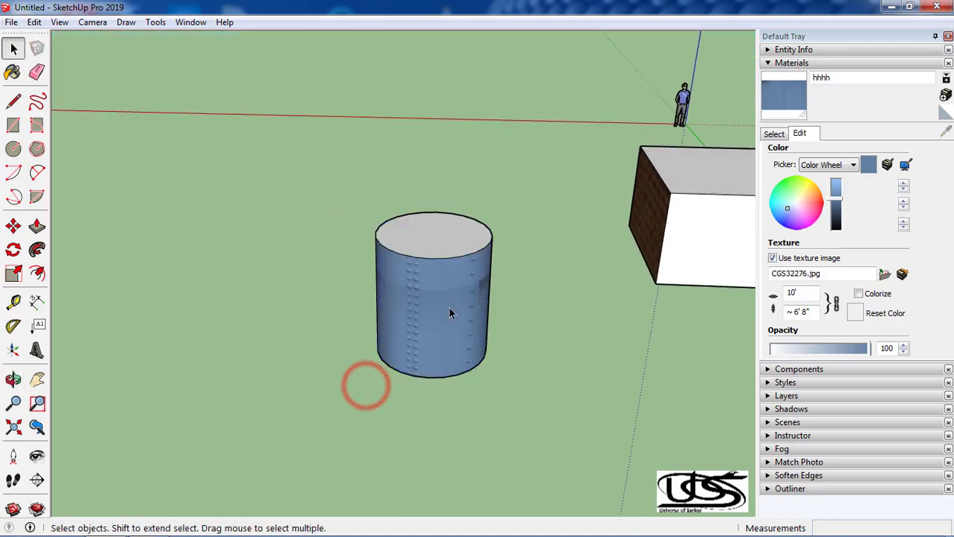
- Orbit and zoom around the cylinder, then pan over to an empty stretch of ground
{"action": "mouse_move", "coordinate": [282, 366]}
{"action": "middle_mouse_down"}
{"action": "mouse_move", "coordinate": [532, 298]}
{"action": "mouse_move", "coordinate": [294, 351]}
{"action": "mouse_move", "coordinate": [166, 332]}
{"action": "middle_mouse_up"}
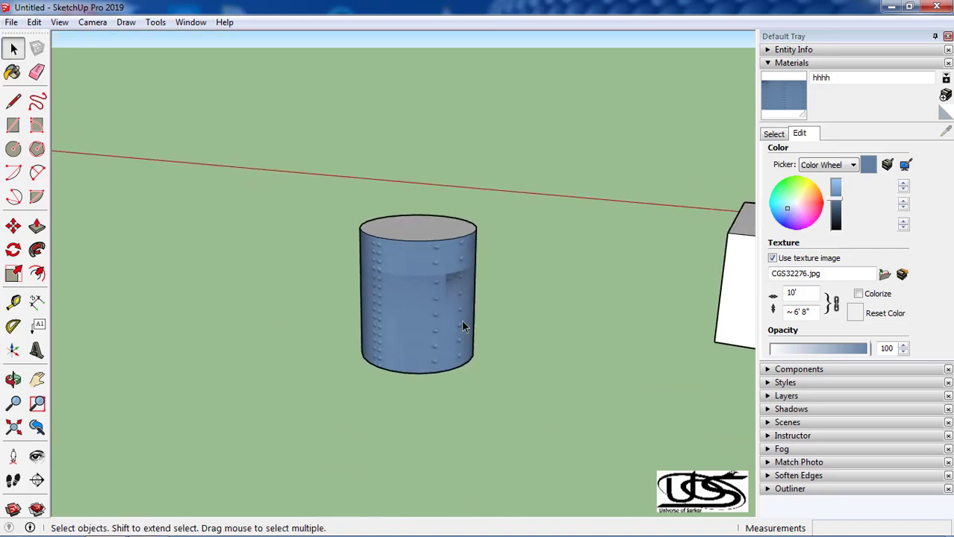
{"action": "middle_click_drag", "start_coordinate": [463, 327], "coordinate": [177, 409]}
{"action": "middle_click_drag", "start_coordinate": [464, 299], "coordinate": [252, 196]}
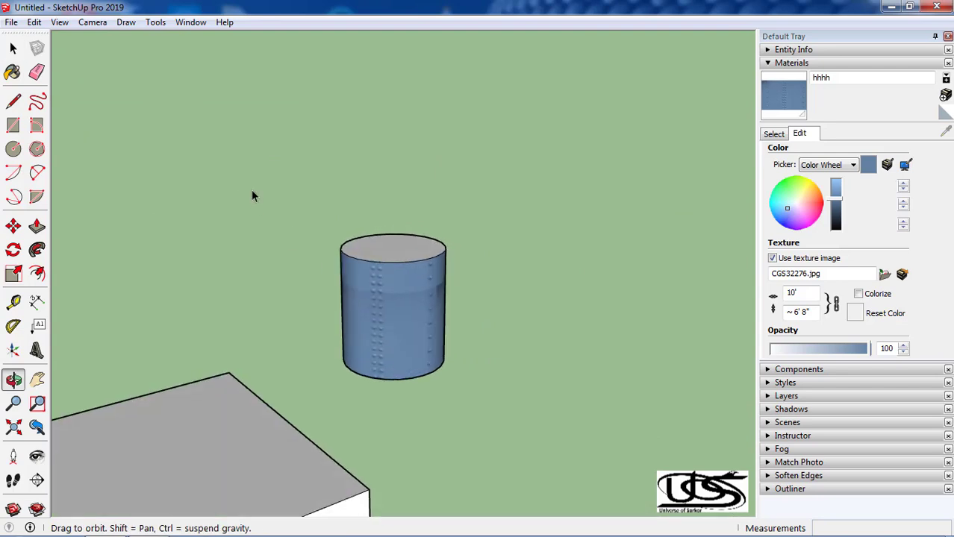
{"action": "middle_click_drag", "start_coordinate": [586, 249], "coordinate": [464, 286]}
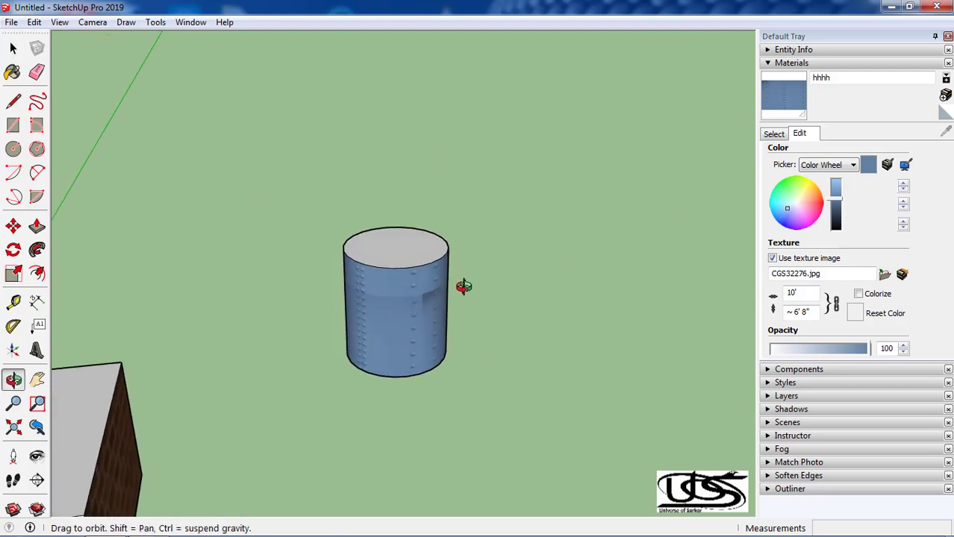
{"action": "scroll", "coordinate": [230, 114], "scroll_direction": "up", "scroll_amount": 3}
{"action": "scroll", "coordinate": [233, 120], "scroll_direction": "up", "scroll_amount": 2}
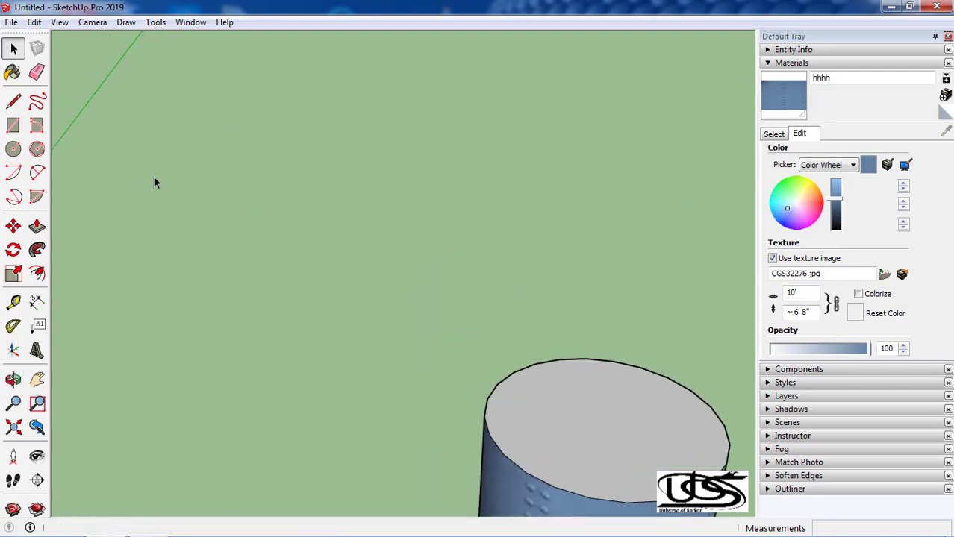
{"action": "middle_click_drag", "start_coordinate": [153, 183], "coordinate": [565, 215]}
{"action": "scroll", "coordinate": [298, 312], "scroll_direction": "down", "scroll_amount": 3}
{"action": "mouse_move", "coordinate": [298, 311]}
{"action": "middle_mouse_down", "text": "shift"}
{"action": "mouse_move", "coordinate": [355, 410]}
{"action": "mouse_move", "coordinate": [469, 343]}
{"action": "middle_mouse_up", "text": "shift"}
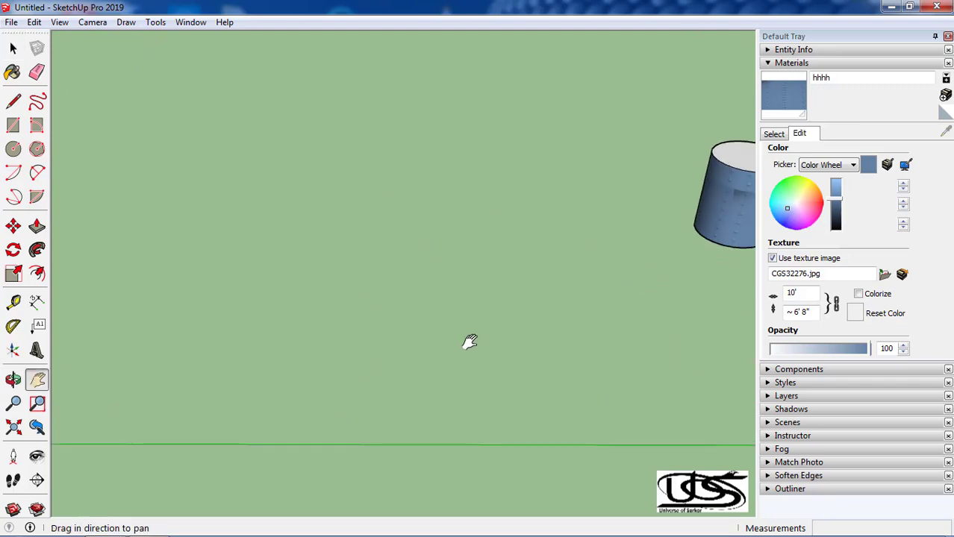
- Draw a flat rectangle on the empty ground
{"action": "left_click", "coordinate": [12, 126]}
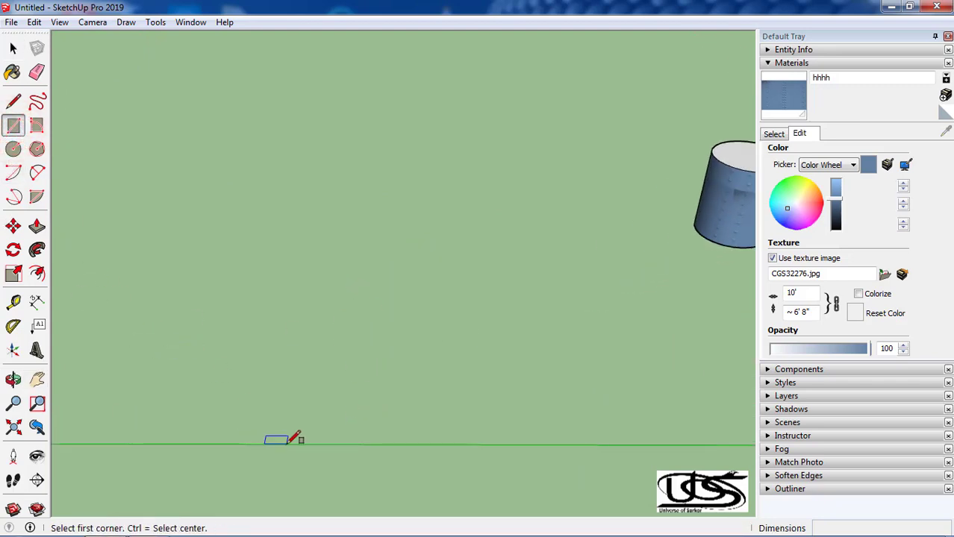
{"action": "left_click", "coordinate": [292, 409]}
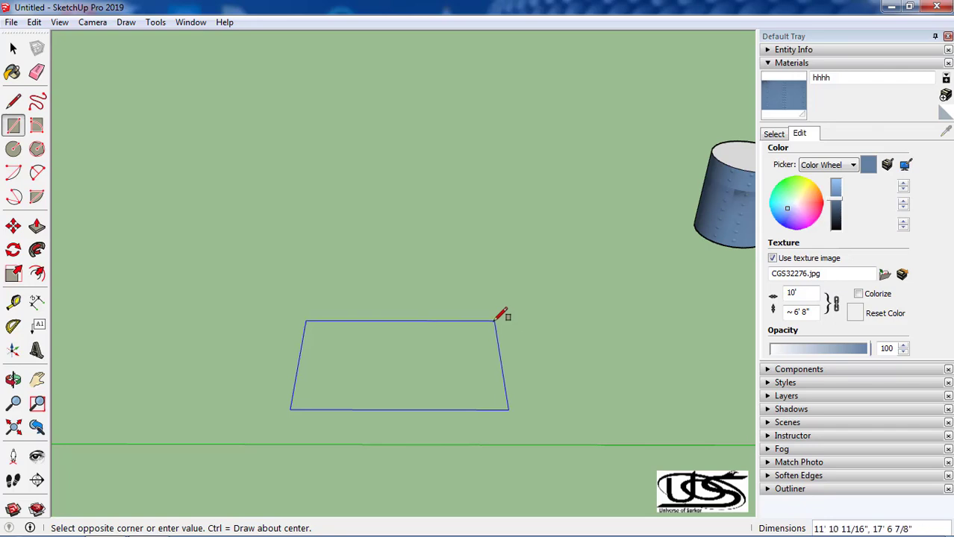
{"action": "left_click", "coordinate": [492, 319]}
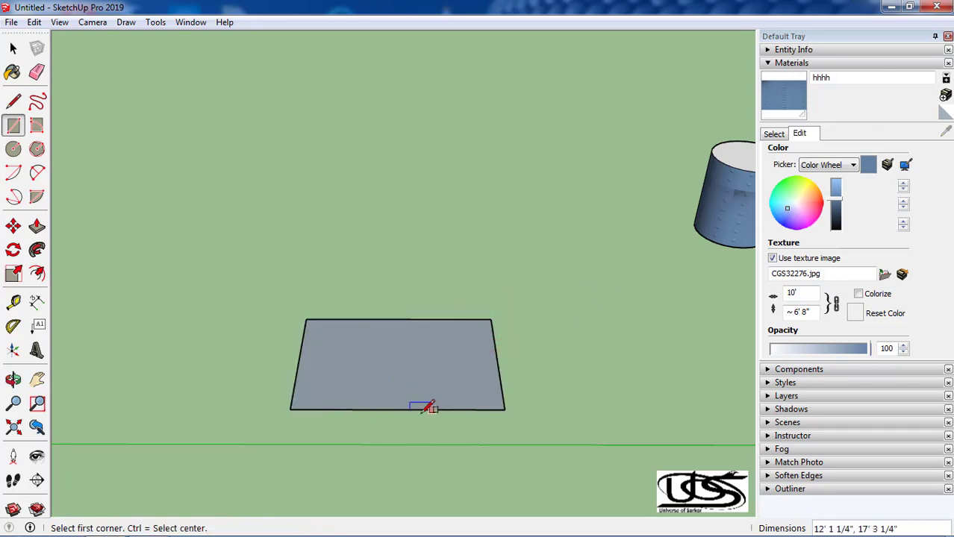
{"action": "scroll", "coordinate": [390, 416], "scroll_direction": "up", "scroll_amount": 2}
{"action": "scroll", "coordinate": [390, 416], "scroll_direction": "up", "scroll_amount": 1}
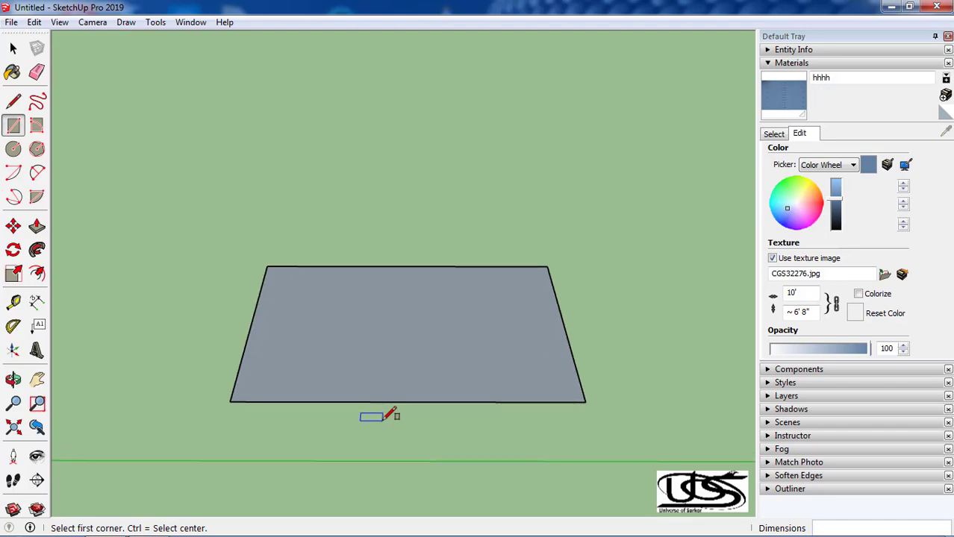
- Cut a semicircular arch into the rectangle's bottom edge using a circle centred on its midpoint
{"action": "left_click", "coordinate": [15, 151]}
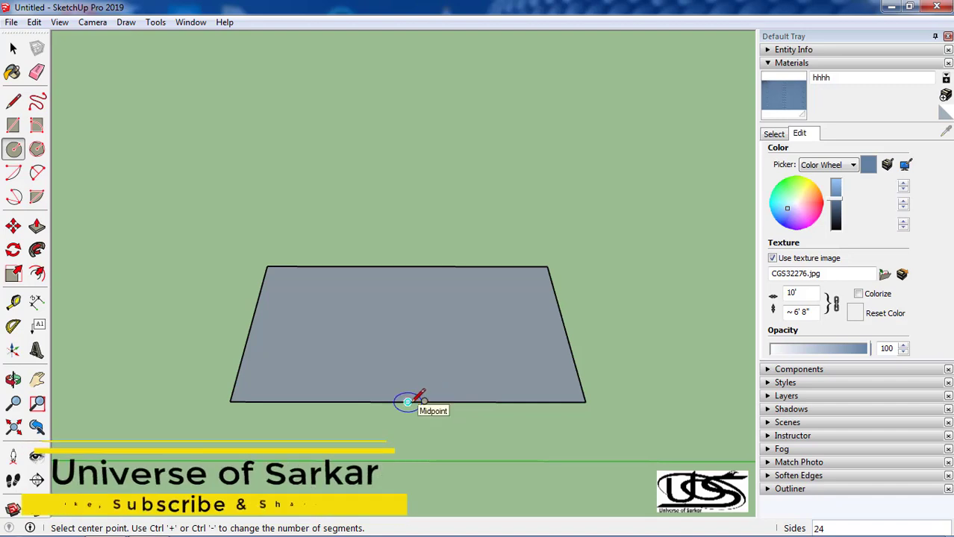
{"action": "left_click", "coordinate": [409, 402]}
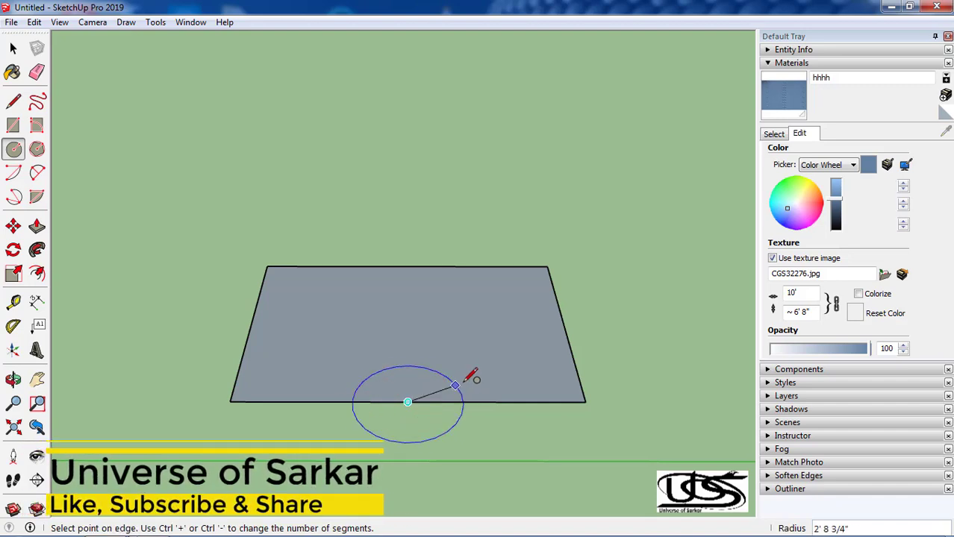
{"action": "left_click", "coordinate": [512, 362]}
{"action": "left_click", "coordinate": [37, 72]}
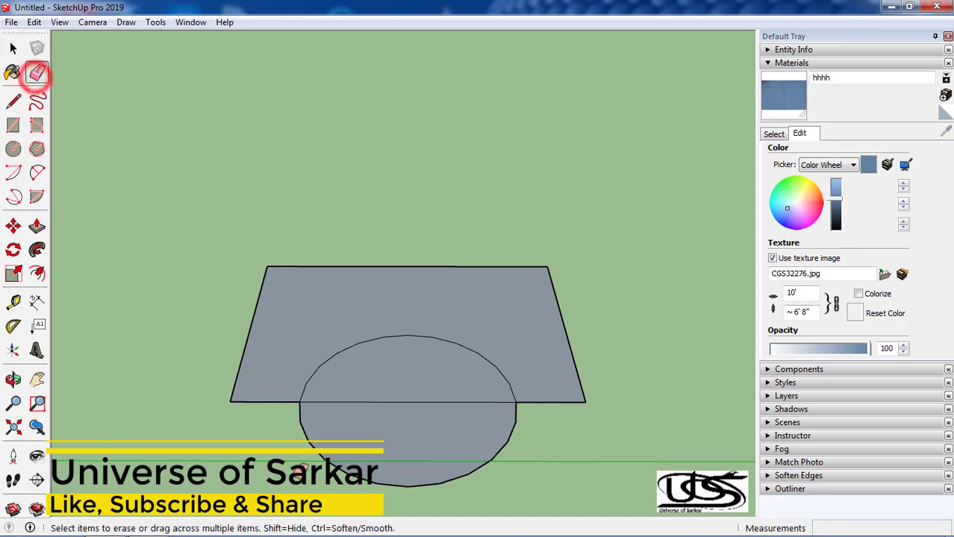
{"action": "left_click", "coordinate": [335, 439]}
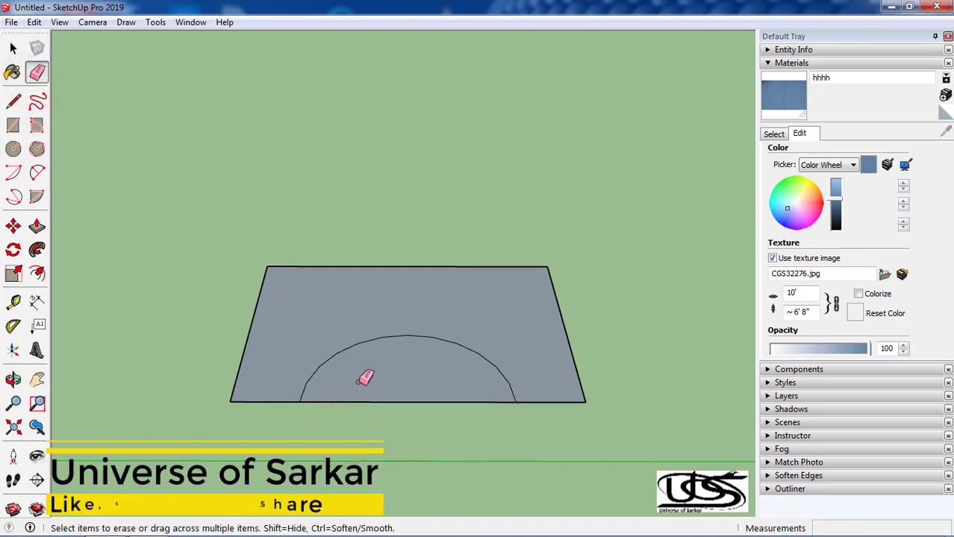
{"action": "left_click", "coordinate": [359, 402]}
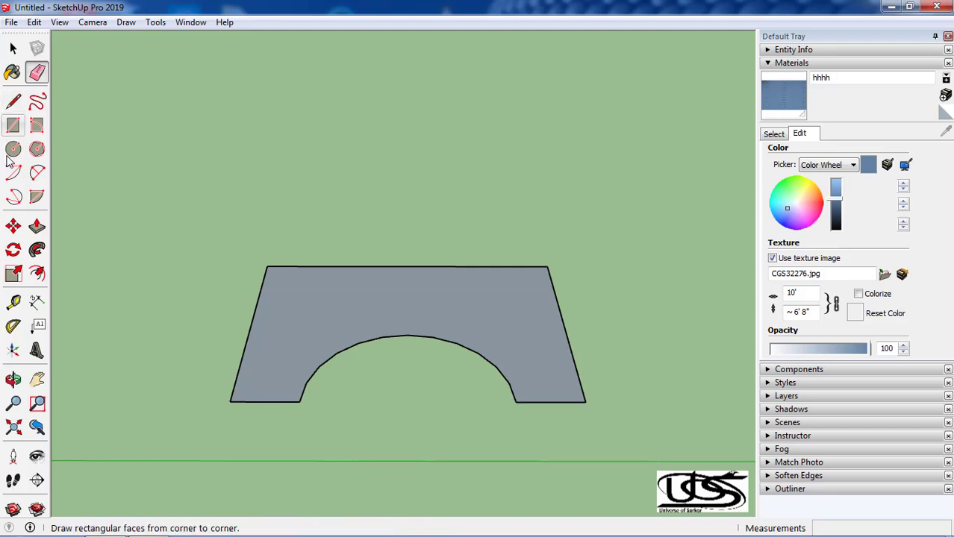
- Push/pull the arched face up into a solid block, then pull it slightly taller
{"action": "left_click", "coordinate": [36, 226]}
{"action": "left_click", "coordinate": [257, 363]}
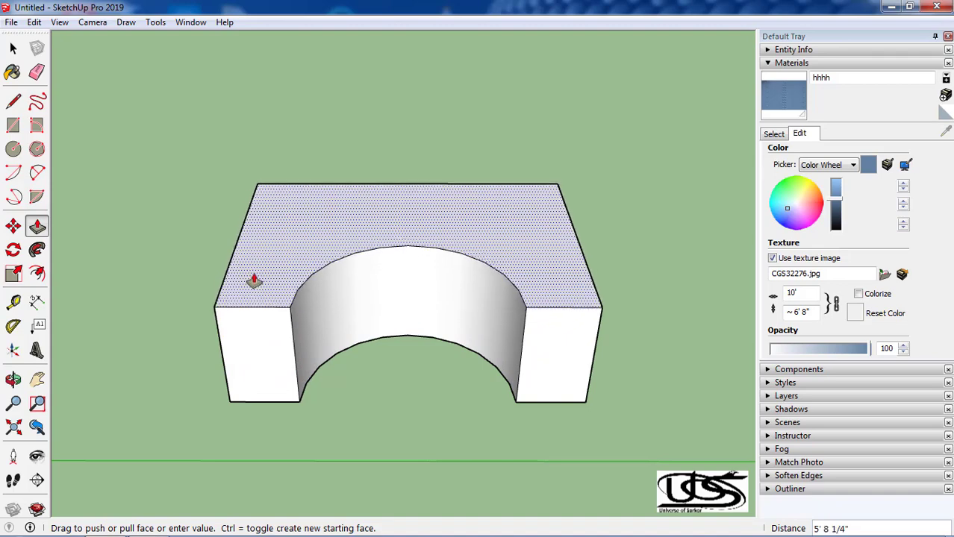
{"action": "left_click", "coordinate": [254, 280]}
{"action": "mouse_move", "coordinate": [251, 272]}
{"action": "middle_mouse_down"}
{"action": "mouse_move", "coordinate": [271, 134]}
{"action": "mouse_move", "coordinate": [277, 228]}
{"action": "middle_mouse_up"}
{"action": "left_click", "coordinate": [276, 228]}
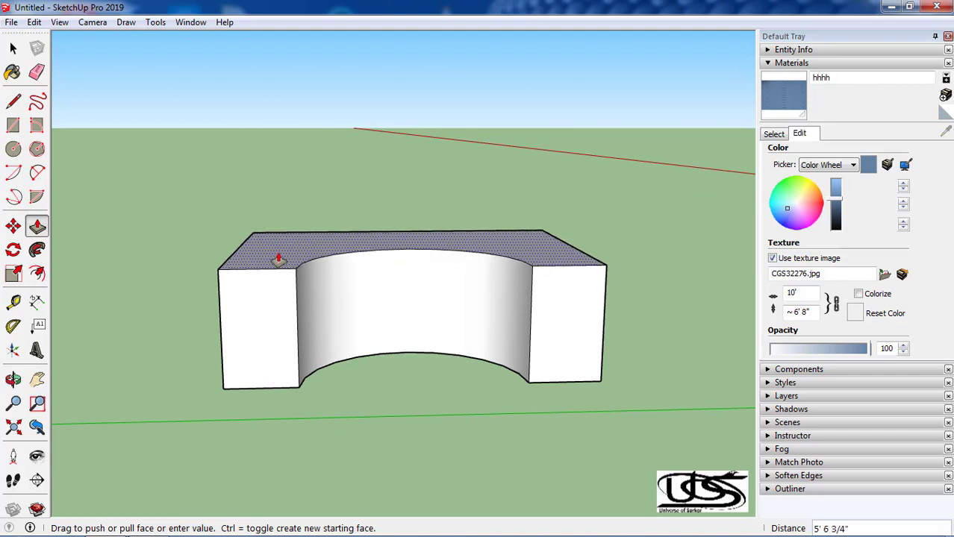
{"action": "left_click", "coordinate": [277, 246]}
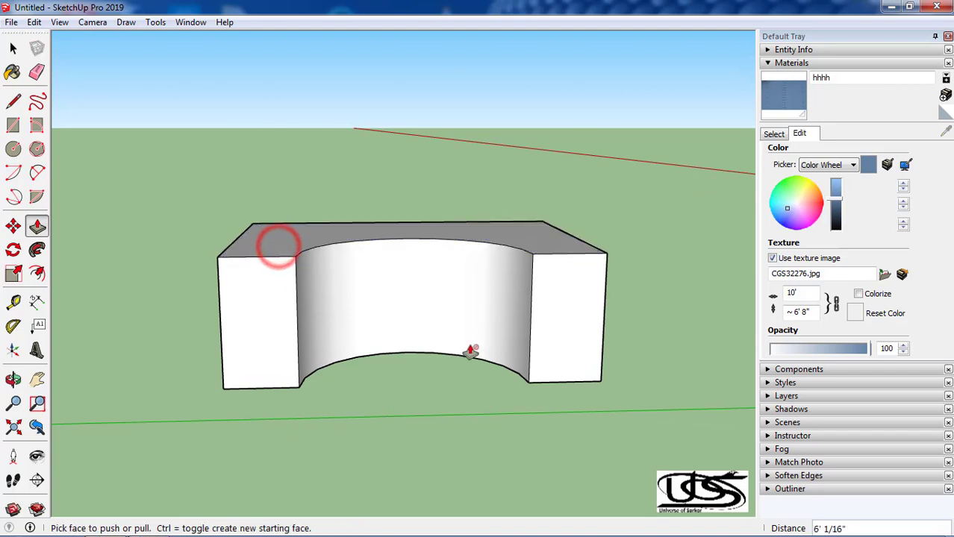
{"action": "middle_click_drag", "start_coordinate": [337, 316], "coordinate": [350, 489]}
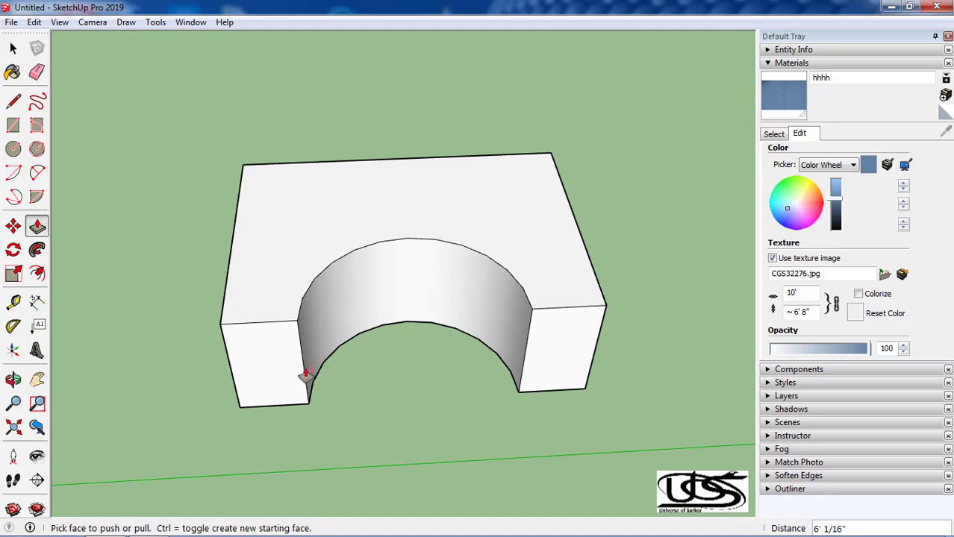
{"action": "mouse_move", "coordinate": [445, 408]}
{"action": "middle_mouse_down"}
{"action": "mouse_move", "coordinate": [550, 362]}
{"action": "mouse_move", "coordinate": [453, 383]}
{"action": "middle_mouse_up"}
- Push/pull a further 1' 11 5/8" so the arched block and upright front panel tops are level
{"action": "key", "text": "l"}
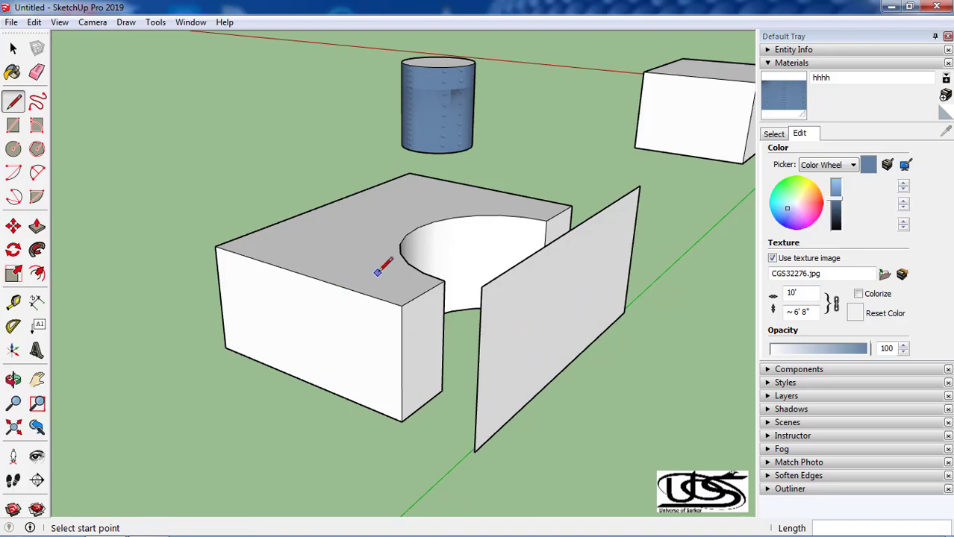
{"action": "left_click", "coordinate": [37, 226]}
{"action": "mouse_move", "coordinate": [398, 275]}
{"action": "left_mouse_down"}
{"action": "mouse_move", "coordinate": [474, 280]}
{"action": "mouse_move", "coordinate": [483, 292]}
{"action": "left_mouse_up"}
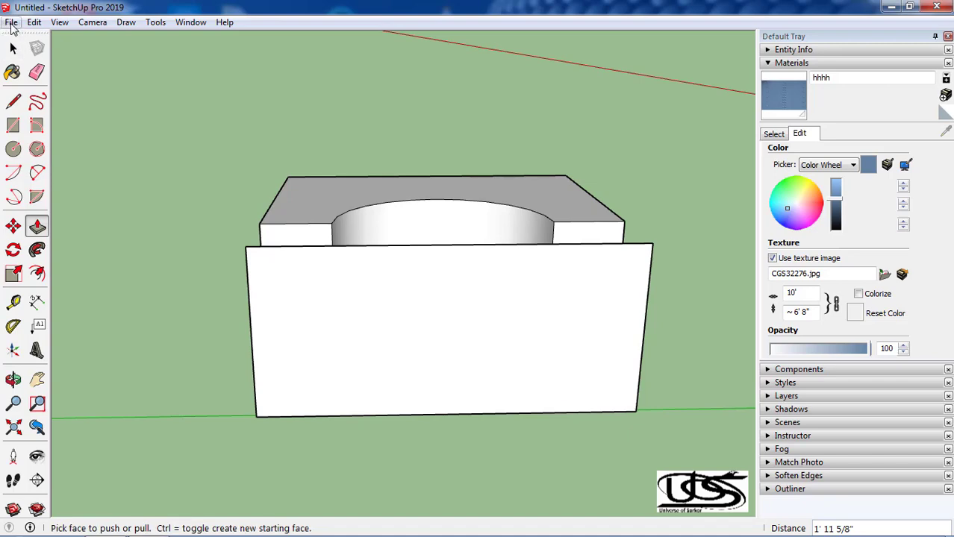
- Import a red rust JPG from the Textures folder as a texture onto the upright front panel
{"action": "left_click", "coordinate": [11, 23]}
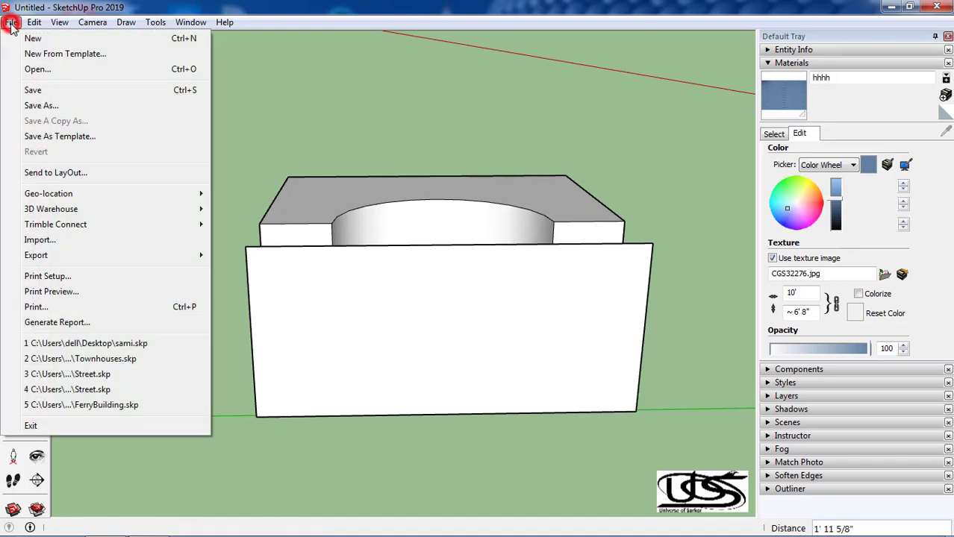
{"action": "left_click", "coordinate": [39, 240]}
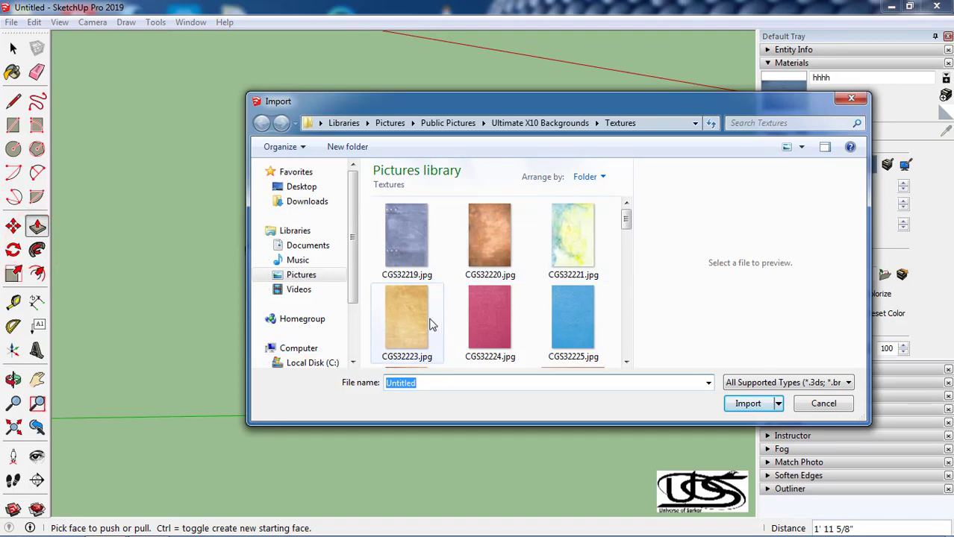
{"action": "left_click", "coordinate": [415, 322]}
{"action": "scroll", "coordinate": [413, 321], "scroll_direction": "down", "scroll_amount": 5}
{"action": "scroll", "coordinate": [413, 320], "scroll_direction": "down", "scroll_amount": 3}
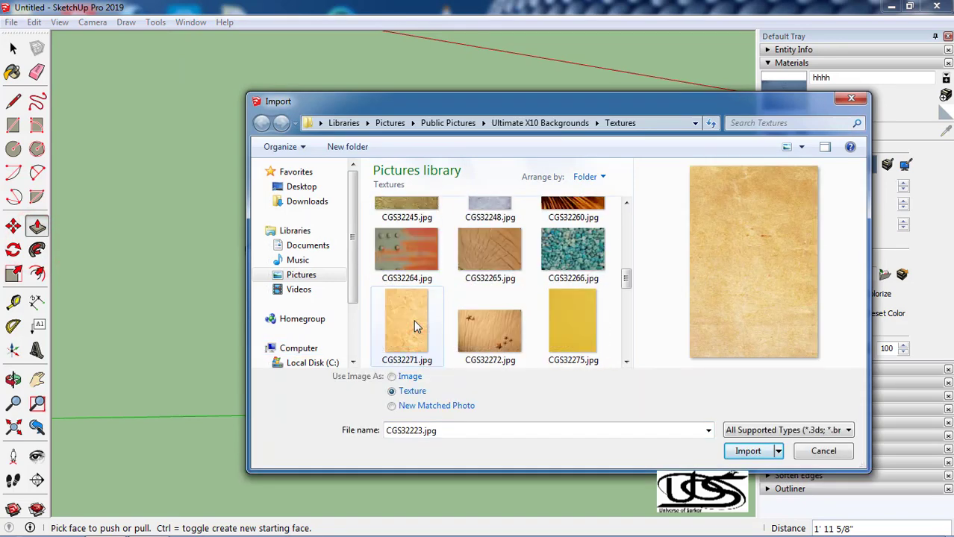
{"action": "scroll", "coordinate": [414, 321], "scroll_direction": "up", "scroll_amount": 3}
{"action": "scroll", "coordinate": [413, 320], "scroll_direction": "down", "scroll_amount": 3}
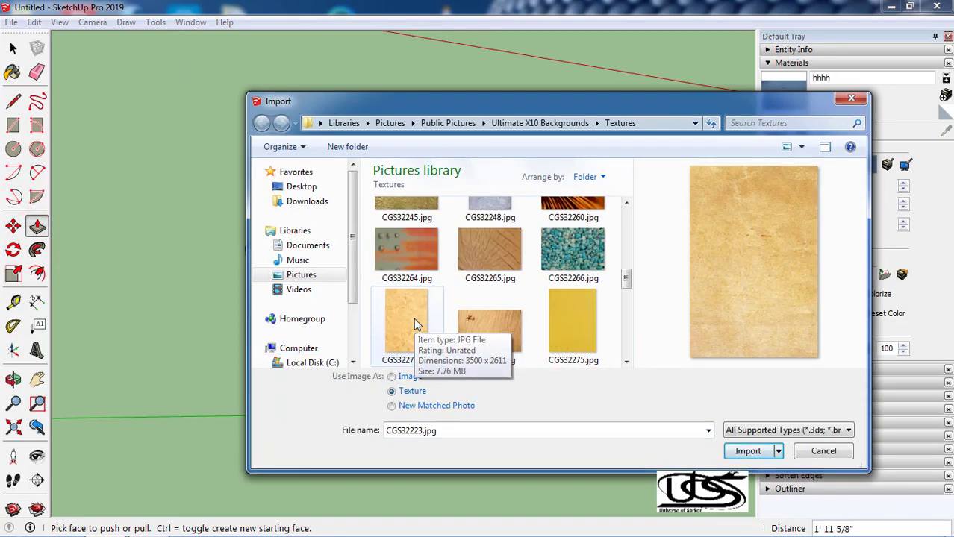
{"action": "double_click", "coordinate": [414, 320]}
{"action": "right_click", "coordinate": [360, 305]}
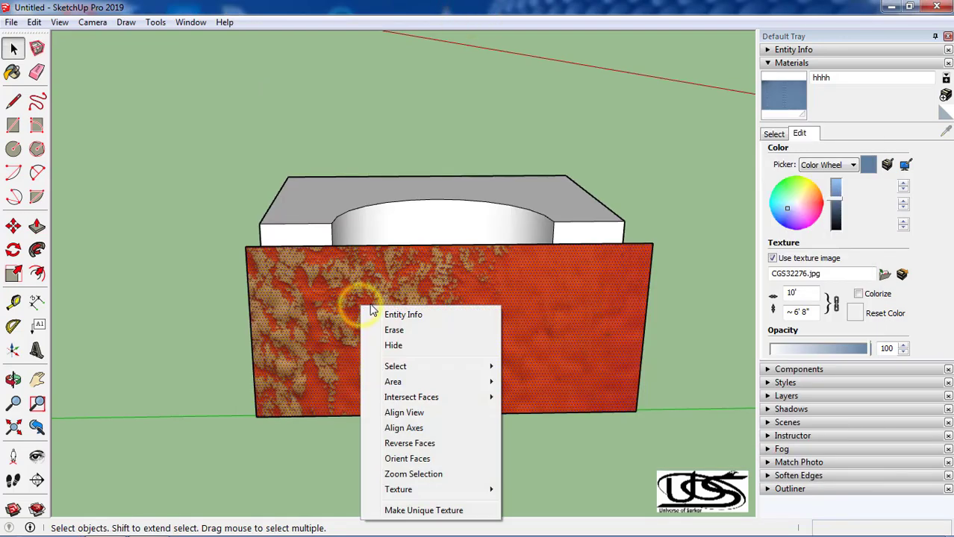
{"action": "mouse_move", "coordinate": [398, 490]}
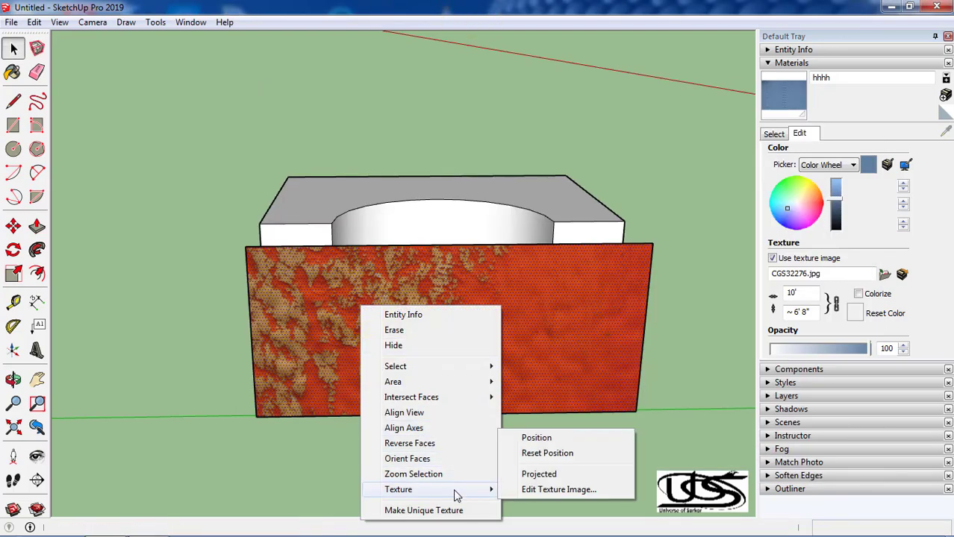
- Make the panel's rust texture projected and paint the curved inner face with the same CGS32277 texture
{"action": "left_click", "coordinate": [565, 480]}
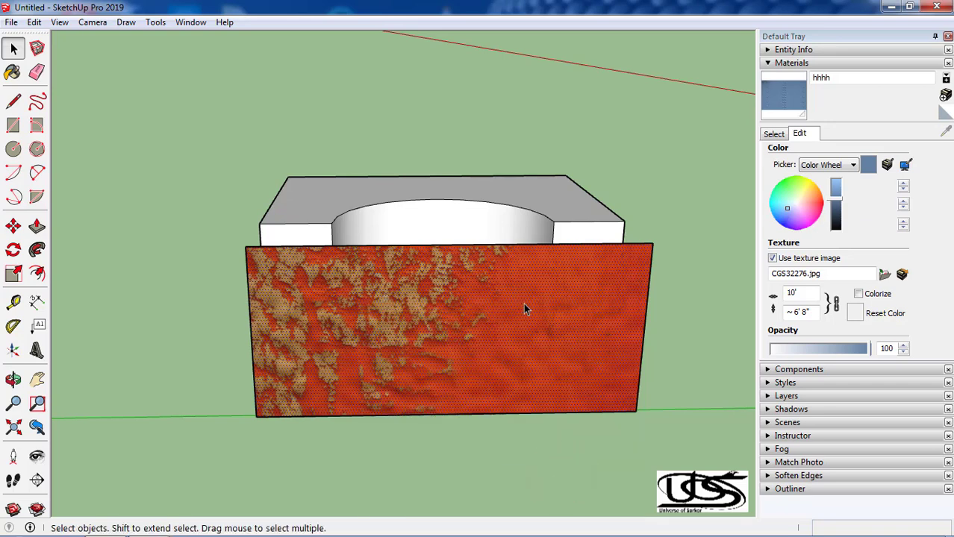
{"action": "left_click", "coordinate": [774, 133]}
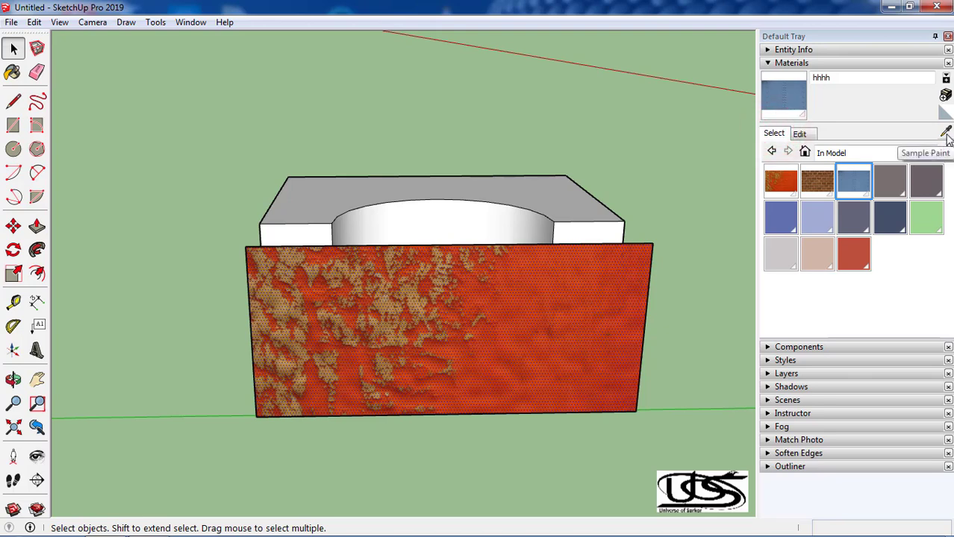
{"action": "left_click", "coordinate": [945, 133]}
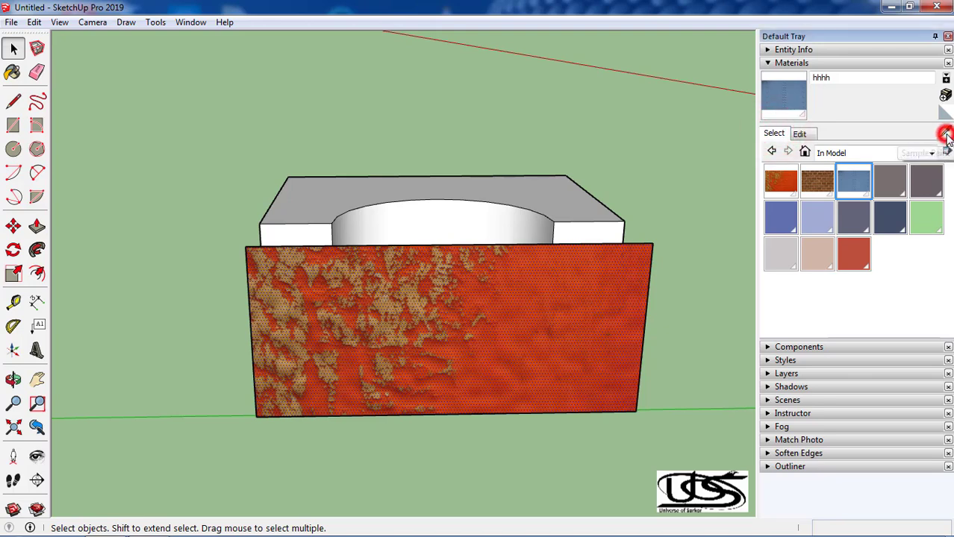
{"action": "left_click", "coordinate": [551, 324]}
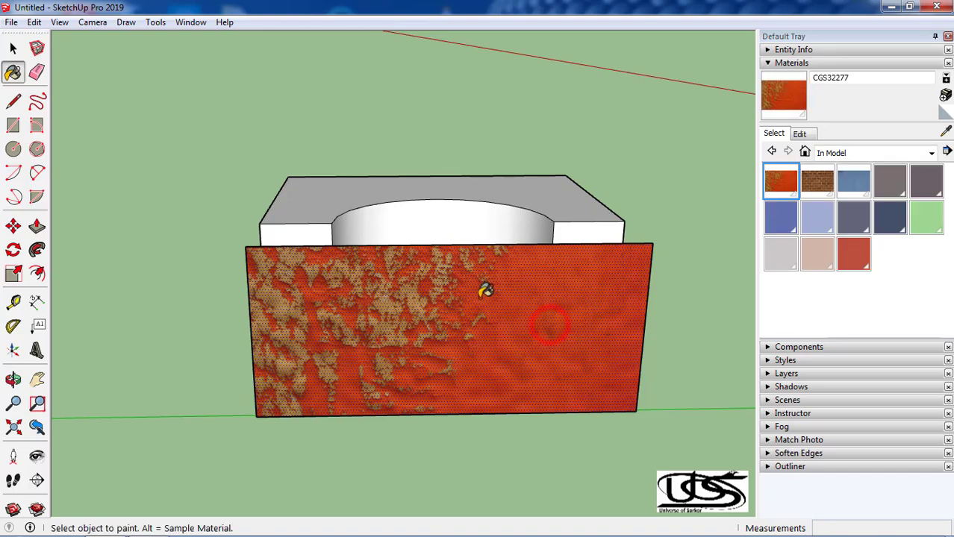
{"action": "left_click", "coordinate": [435, 218]}
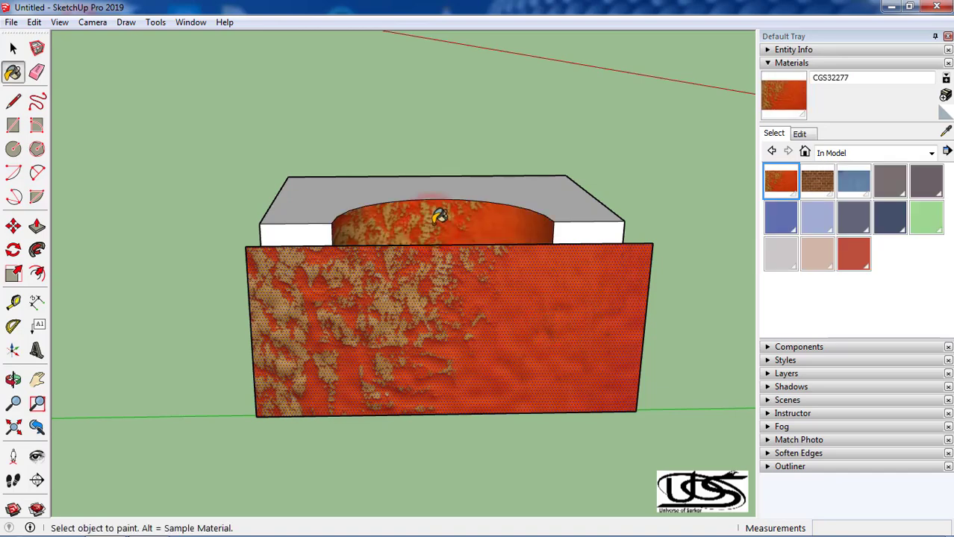
{"action": "mouse_move", "coordinate": [429, 217]}
{"action": "middle_mouse_down"}
{"action": "mouse_move", "coordinate": [415, 301]}
{"action": "mouse_move", "coordinate": [375, 335]}
{"action": "mouse_move", "coordinate": [247, 356]}
{"action": "mouse_move", "coordinate": [227, 348]}
{"action": "middle_mouse_up"}
{"action": "mouse_move", "coordinate": [367, 254]}
{"action": "middle_mouse_down"}
{"action": "mouse_move", "coordinate": [411, 410]}
{"action": "mouse_move", "coordinate": [517, 274]}
{"action": "mouse_move", "coordinate": [575, 122]}
{"action": "middle_mouse_up"}
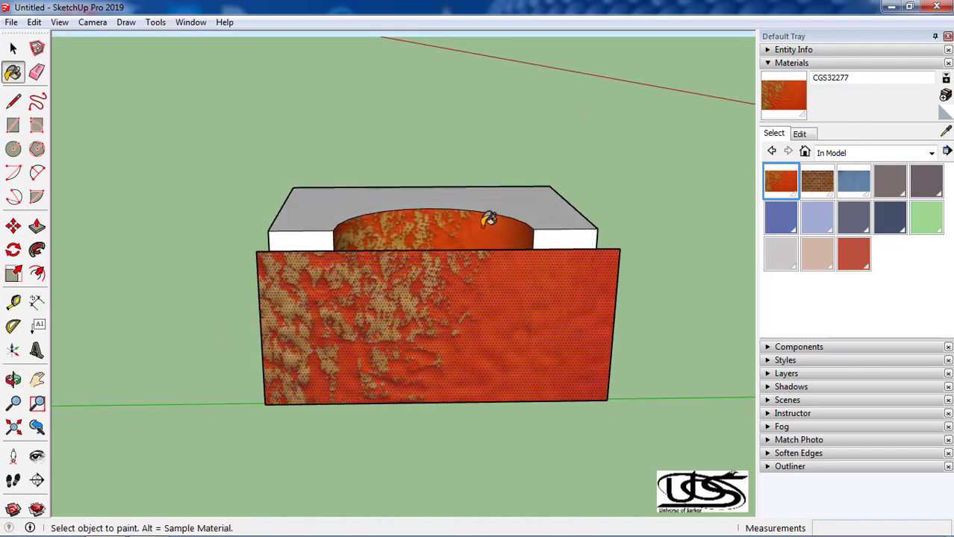
{"action": "mouse_move", "coordinate": [488, 215]}
{"action": "middle_mouse_down"}
{"action": "mouse_move", "coordinate": [494, 117]}
{"action": "mouse_move", "coordinate": [485, 68]}
{"action": "middle_mouse_up"}
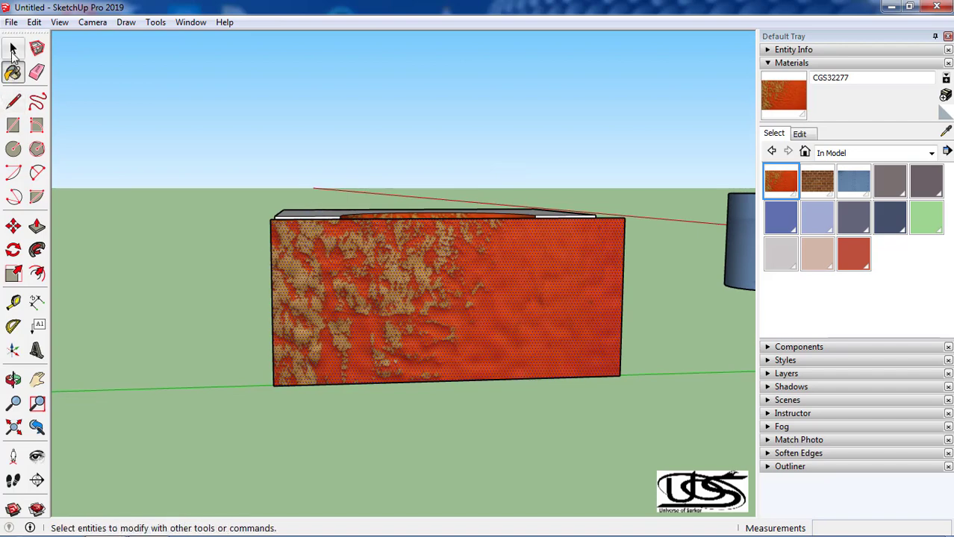
- Reposition the front panel's rust texture, shifting it up and left across the face
{"action": "left_click", "coordinate": [13, 49]}
{"action": "right_click", "coordinate": [382, 264]}
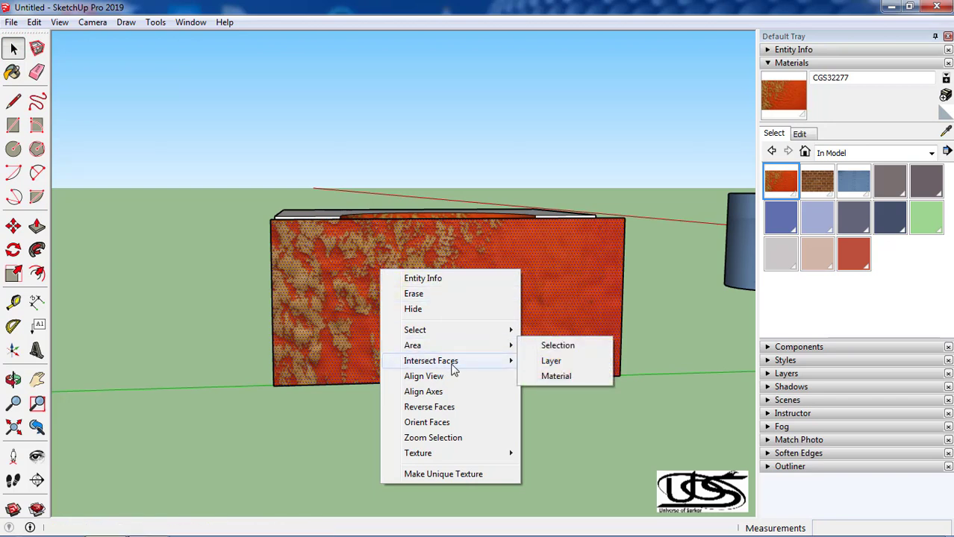
{"action": "mouse_move", "coordinate": [418, 453]}
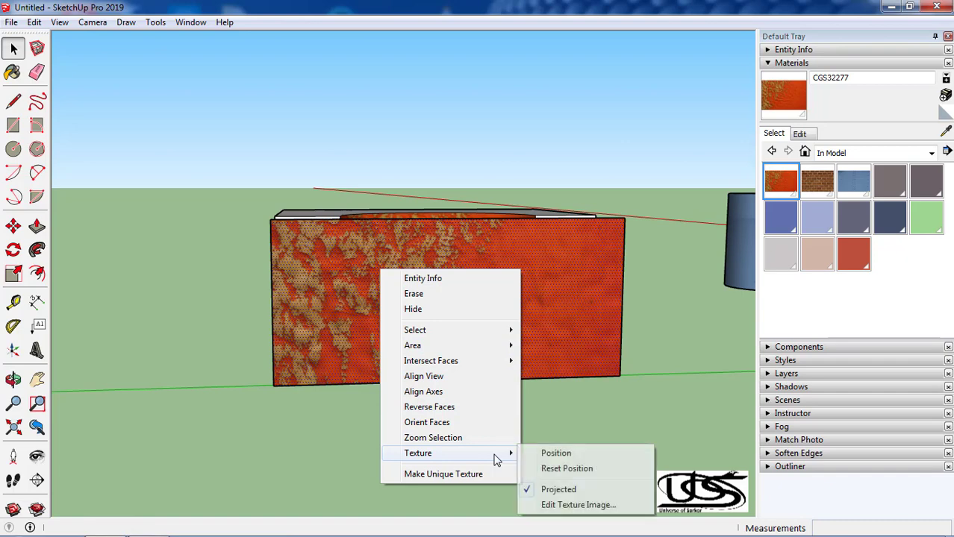
{"action": "left_click", "coordinate": [567, 455]}
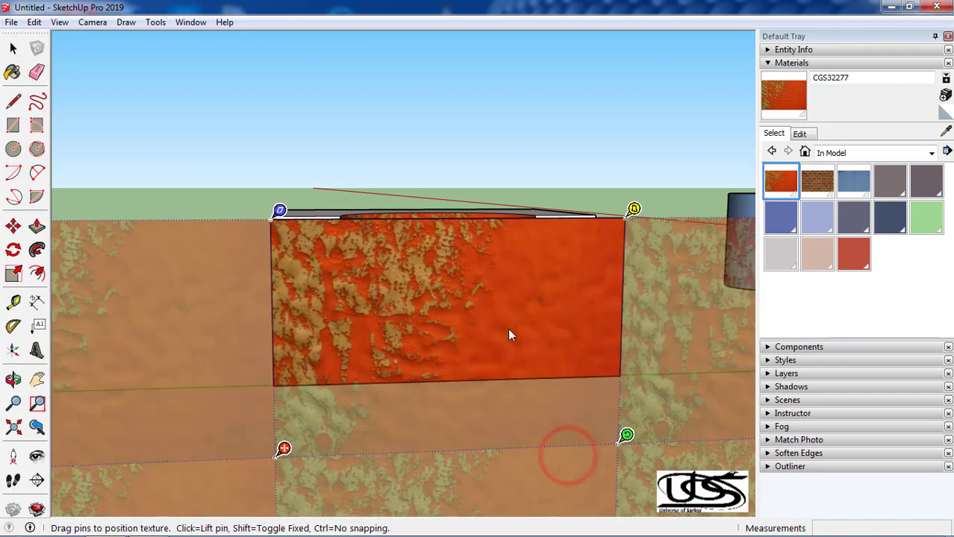
{"action": "left_click_drag", "start_coordinate": [426, 316], "coordinate": [422, 260]}
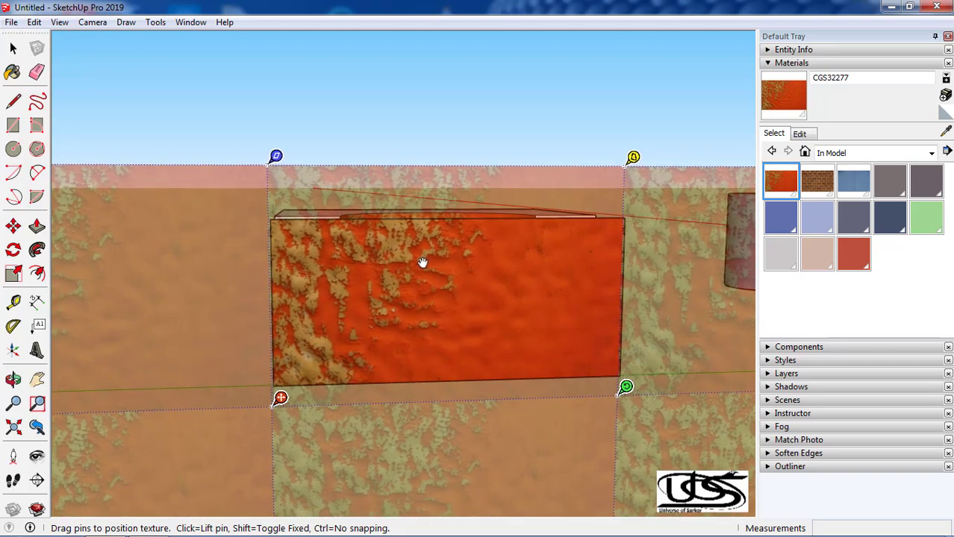
{"action": "key", "text": "shift"}
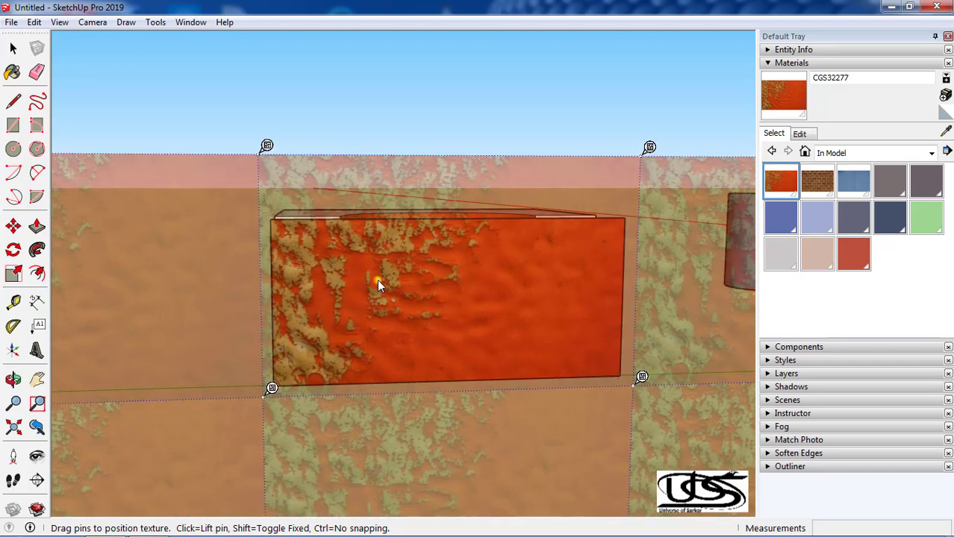
{"action": "right_click", "coordinate": [377, 279]}
{"action": "left_click", "coordinate": [386, 288]}
{"action": "middle_click_drag", "start_coordinate": [388, 292], "coordinate": [377, 308]}
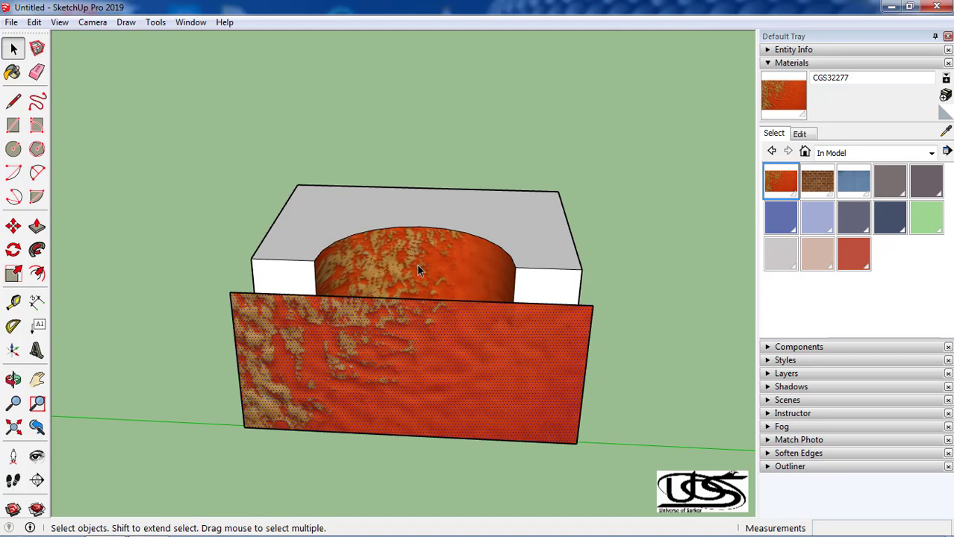
- Sample the projected rust texture from the front panel and repaint the curved inner face with it
{"action": "left_click", "coordinate": [945, 133]}
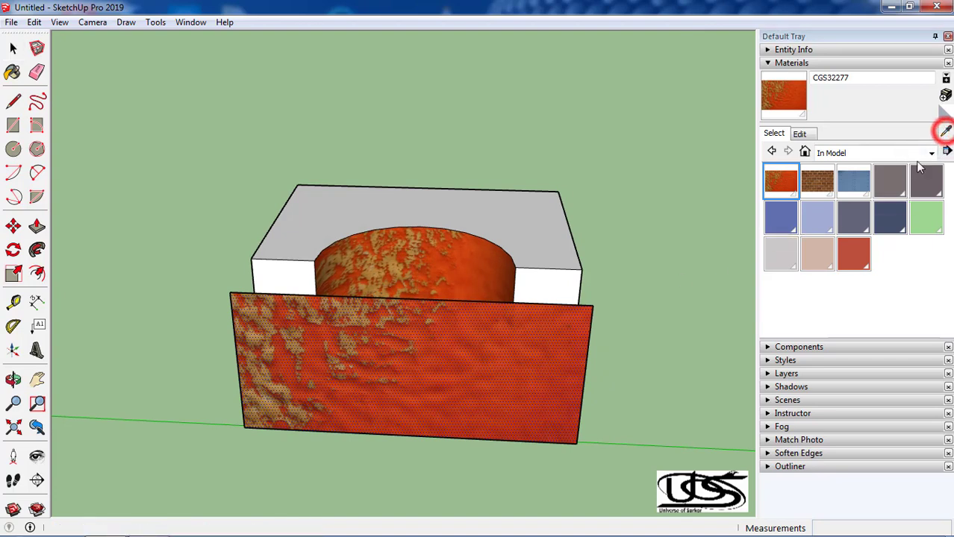
{"action": "left_click", "coordinate": [437, 352]}
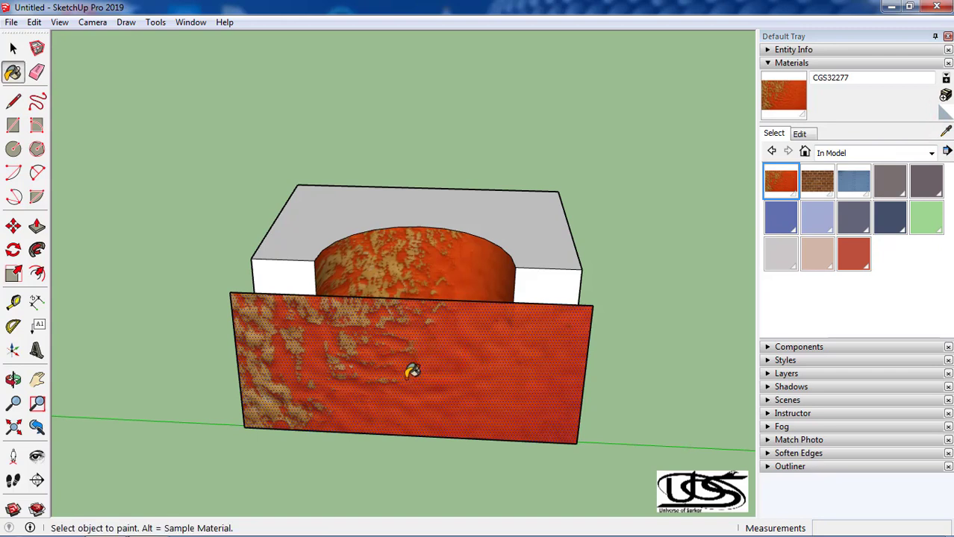
{"action": "left_click", "coordinate": [464, 267]}
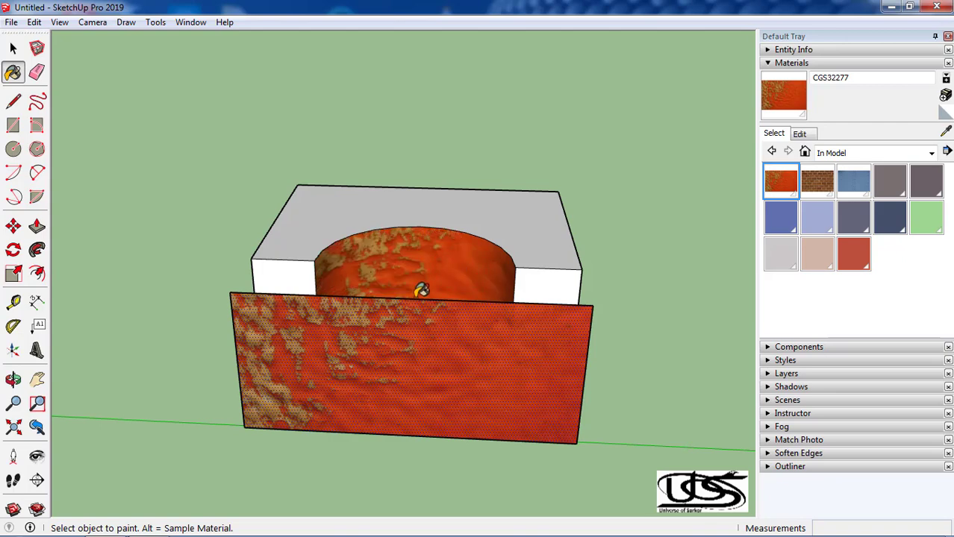
{"action": "middle_click_drag", "start_coordinate": [472, 281], "coordinate": [227, 377]}
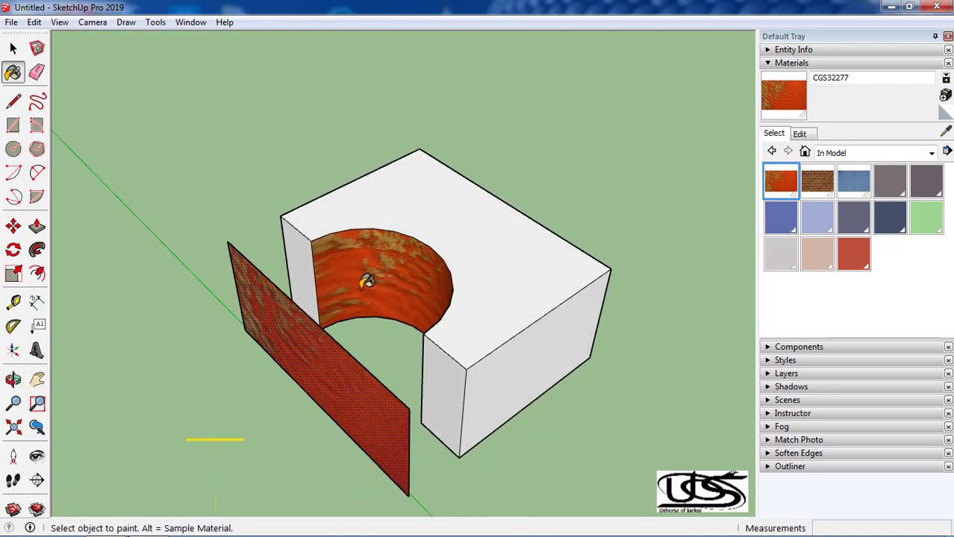
{"action": "mouse_move", "coordinate": [370, 291]}
{"action": "middle_mouse_down"}
{"action": "mouse_move", "coordinate": [436, 310]}
{"action": "mouse_move", "coordinate": [558, 268]}
{"action": "middle_mouse_up"}
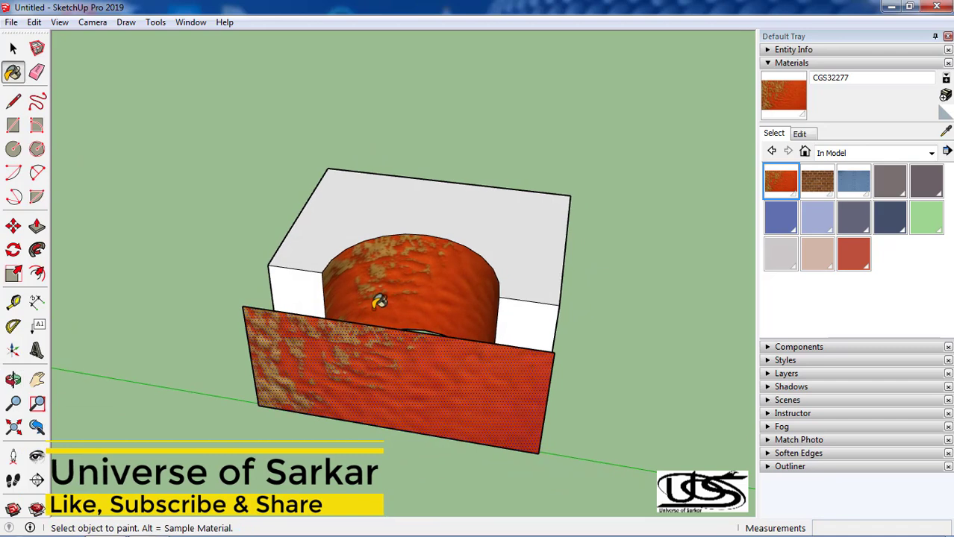
{"action": "scroll", "coordinate": [517, 311], "scroll_direction": "down", "scroll_amount": 2}
{"action": "scroll", "coordinate": [509, 309], "scroll_direction": "down", "scroll_amount": 2}
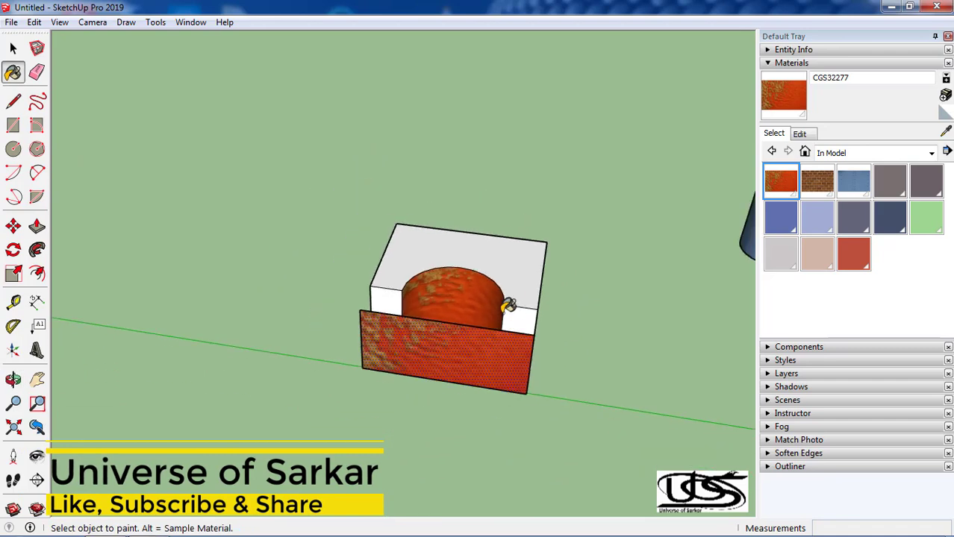
{"action": "scroll", "coordinate": [505, 301], "scroll_direction": "down", "scroll_amount": 2}
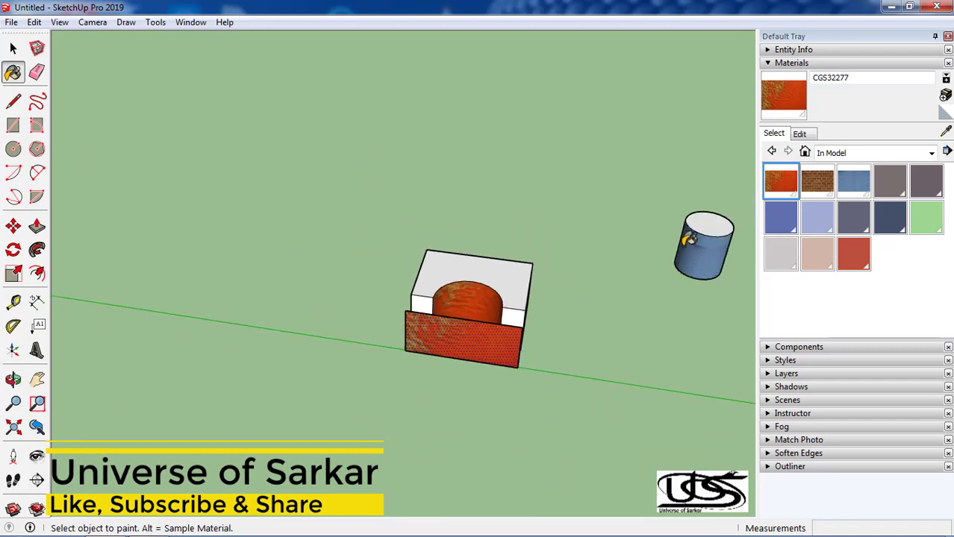
{"action": "scroll", "coordinate": [456, 226], "scroll_direction": "up", "scroll_amount": 4}
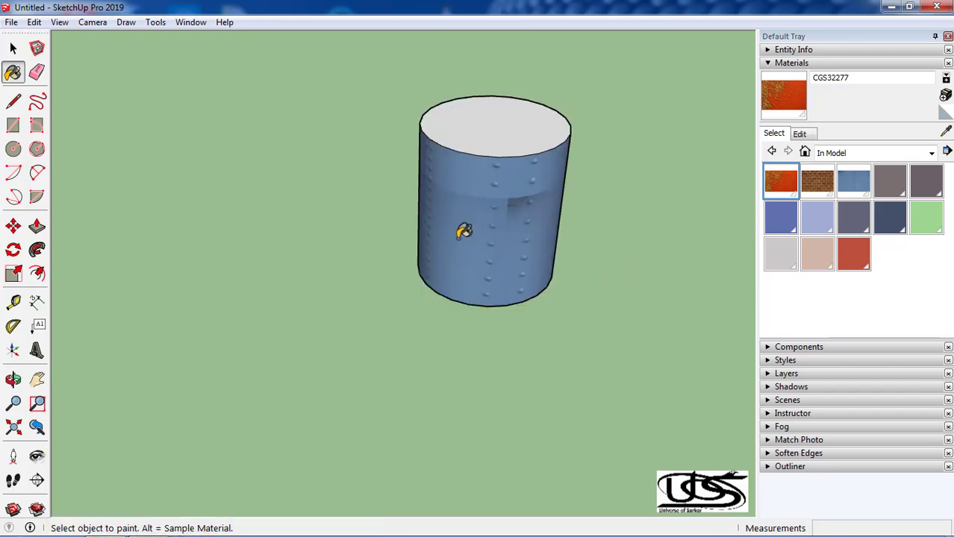
{"action": "scroll", "coordinate": [456, 226], "scroll_direction": "down", "scroll_amount": 2}
{"action": "scroll", "coordinate": [461, 230], "scroll_direction": "down", "scroll_amount": 2}
{"action": "scroll", "coordinate": [462, 231], "scroll_direction": "down", "scroll_amount": 2}
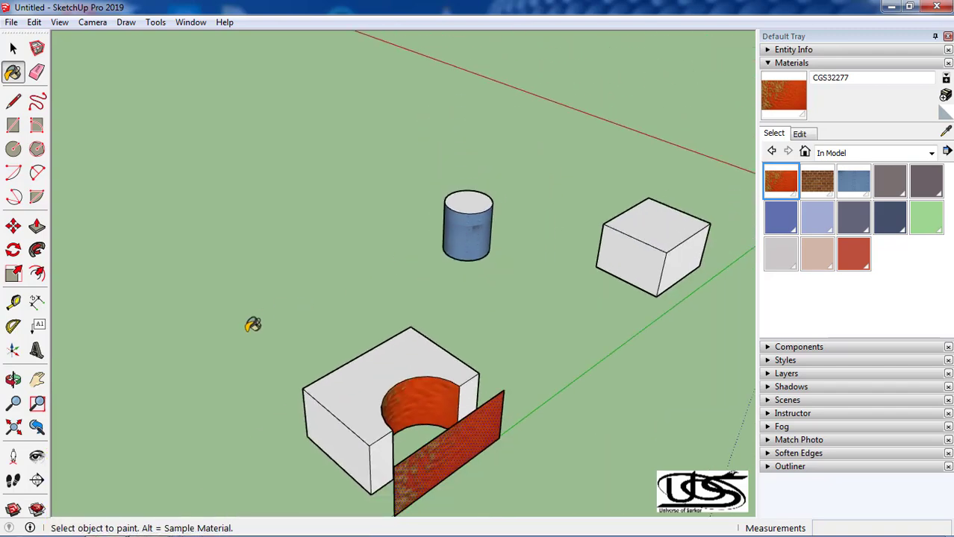
{"action": "mouse_move", "coordinate": [252, 324]}
{"action": "middle_mouse_down"}
{"action": "mouse_move", "coordinate": [227, 337]}
{"action": "mouse_move", "coordinate": [443, 277]}
{"action": "mouse_move", "coordinate": [401, 300]}
{"action": "middle_mouse_up"}
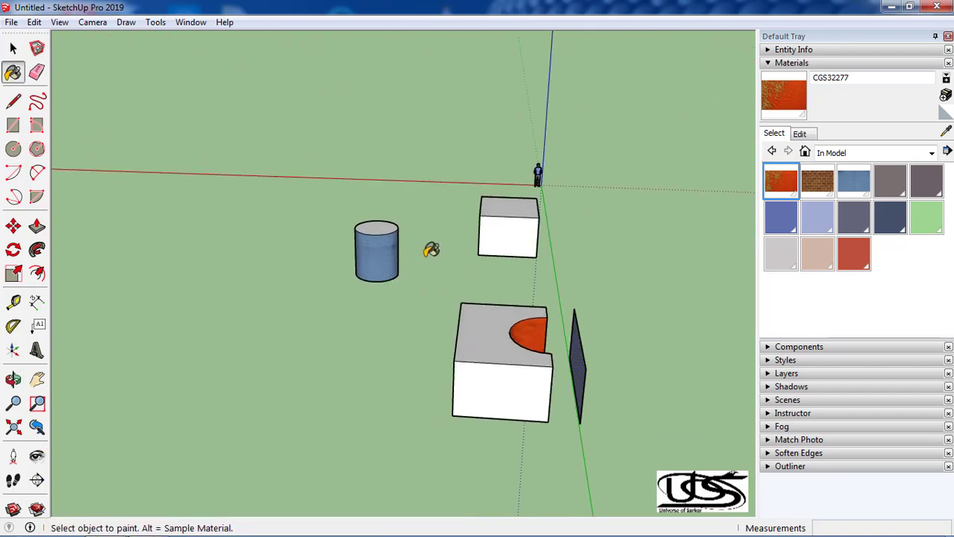
{"action": "mouse_move", "coordinate": [567, 394]}
{"action": "middle_mouse_down"}
{"action": "mouse_move", "coordinate": [489, 409]}
{"action": "mouse_move", "coordinate": [305, 385]}
{"action": "mouse_move", "coordinate": [240, 357]}
{"action": "middle_mouse_up"}
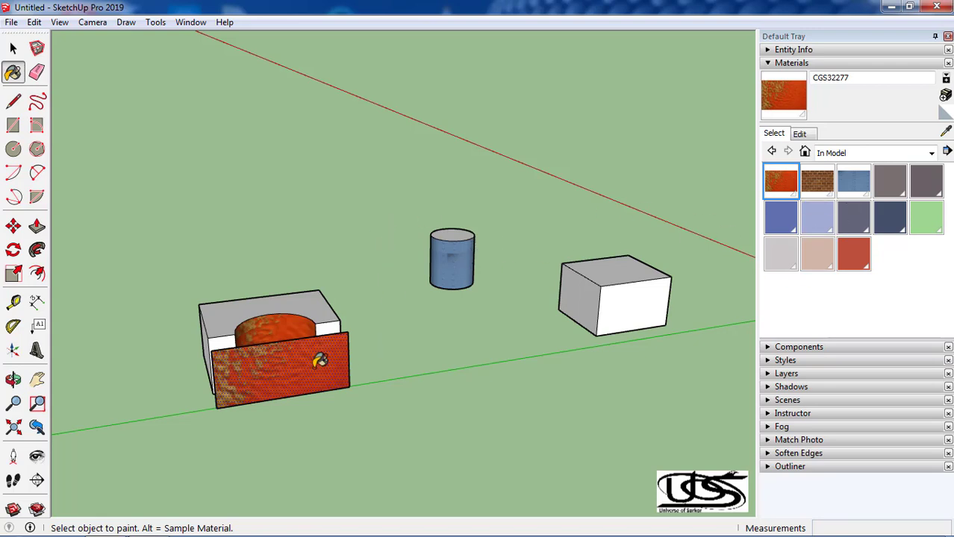
{"action": "mouse_move", "coordinate": [319, 361]}
{"action": "middle_mouse_down"}
{"action": "mouse_move", "coordinate": [86, 352]}
{"action": "mouse_move", "coordinate": [207, 306]}
{"action": "middle_mouse_up"}
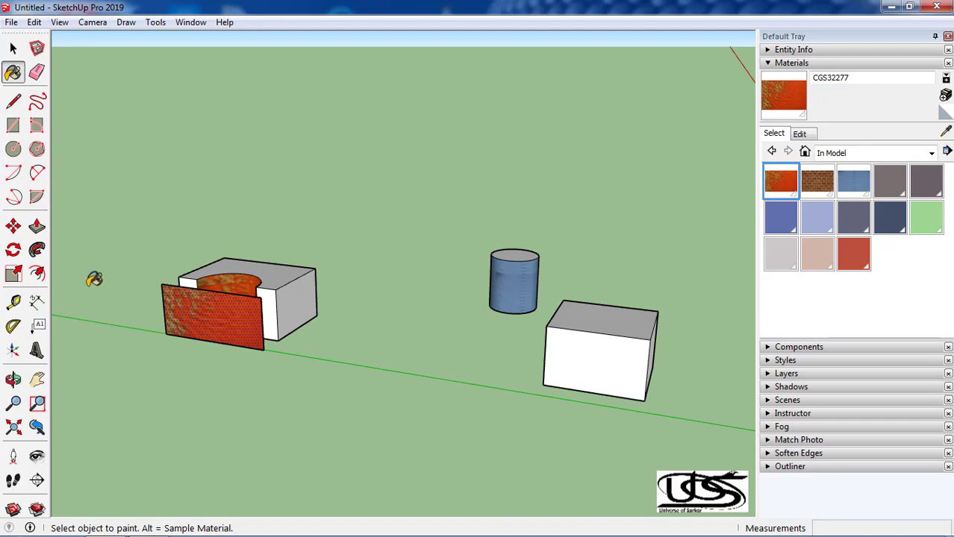
{"action": "mouse_move", "coordinate": [93, 279]}
{"action": "middle_mouse_down"}
{"action": "mouse_move", "coordinate": [390, 296]}
{"action": "mouse_move", "coordinate": [312, 382]}
{"action": "middle_mouse_up"}
{"action": "key", "text": "space"}
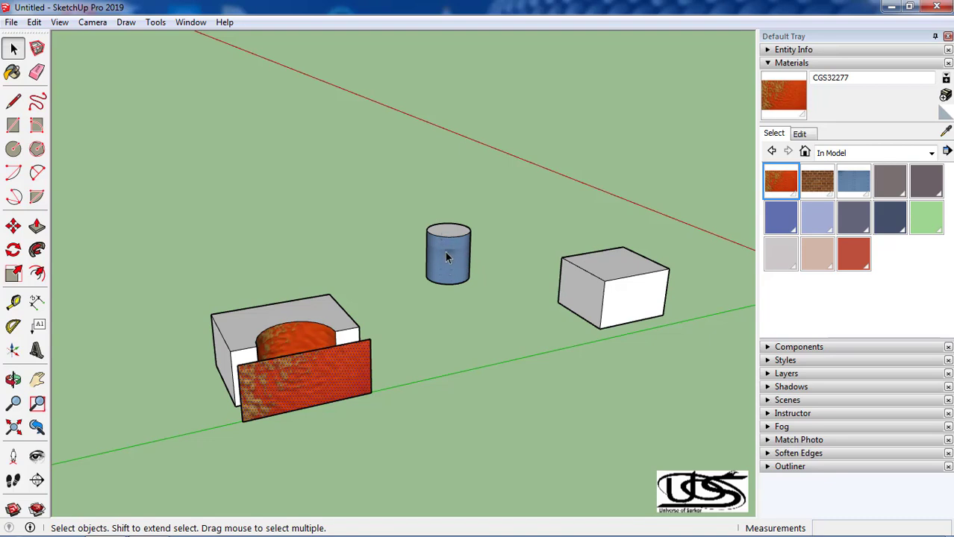
{"action": "scroll", "coordinate": [424, 266], "scroll_direction": "up", "scroll_amount": 3}
{"action": "key", "text": "e"}
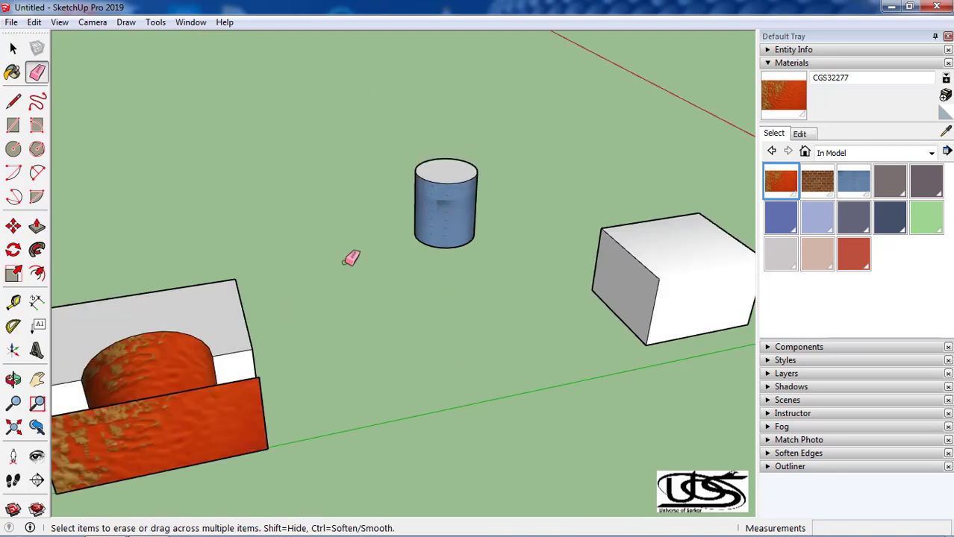